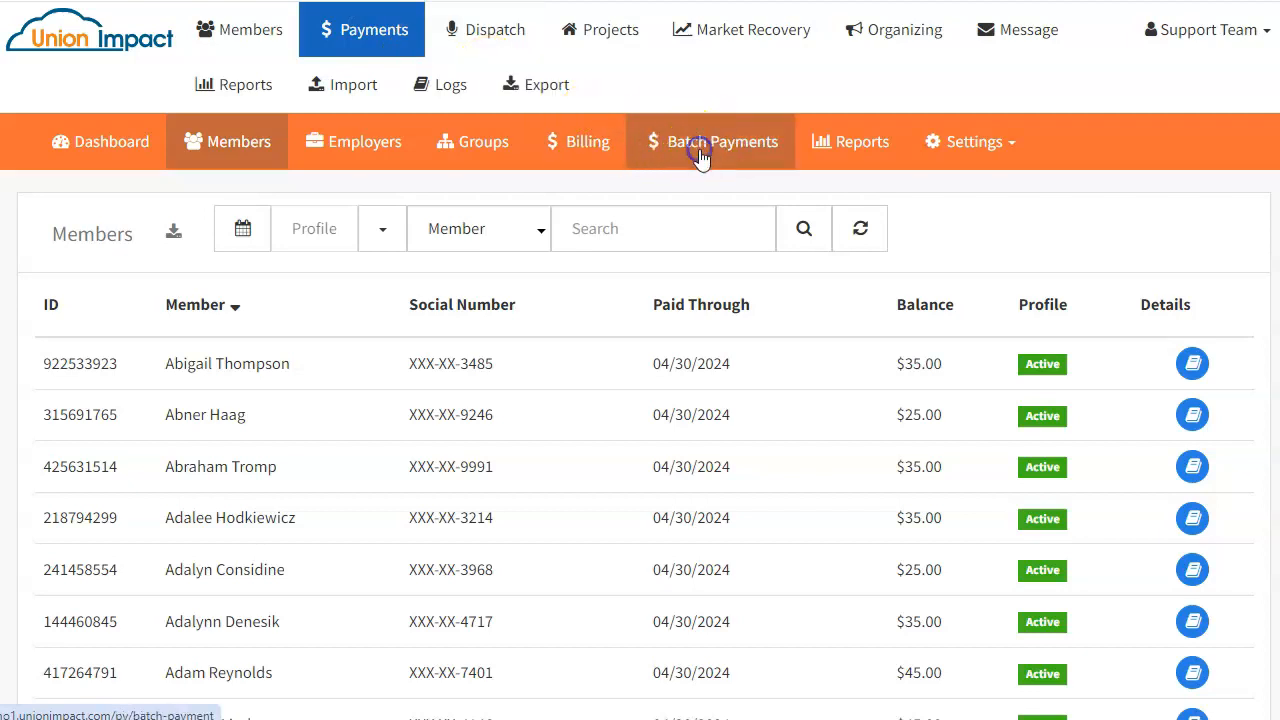
# - Open the batch payment setup and view the options for the Self Pay and File payment types
pyautogui.click(700, 152)
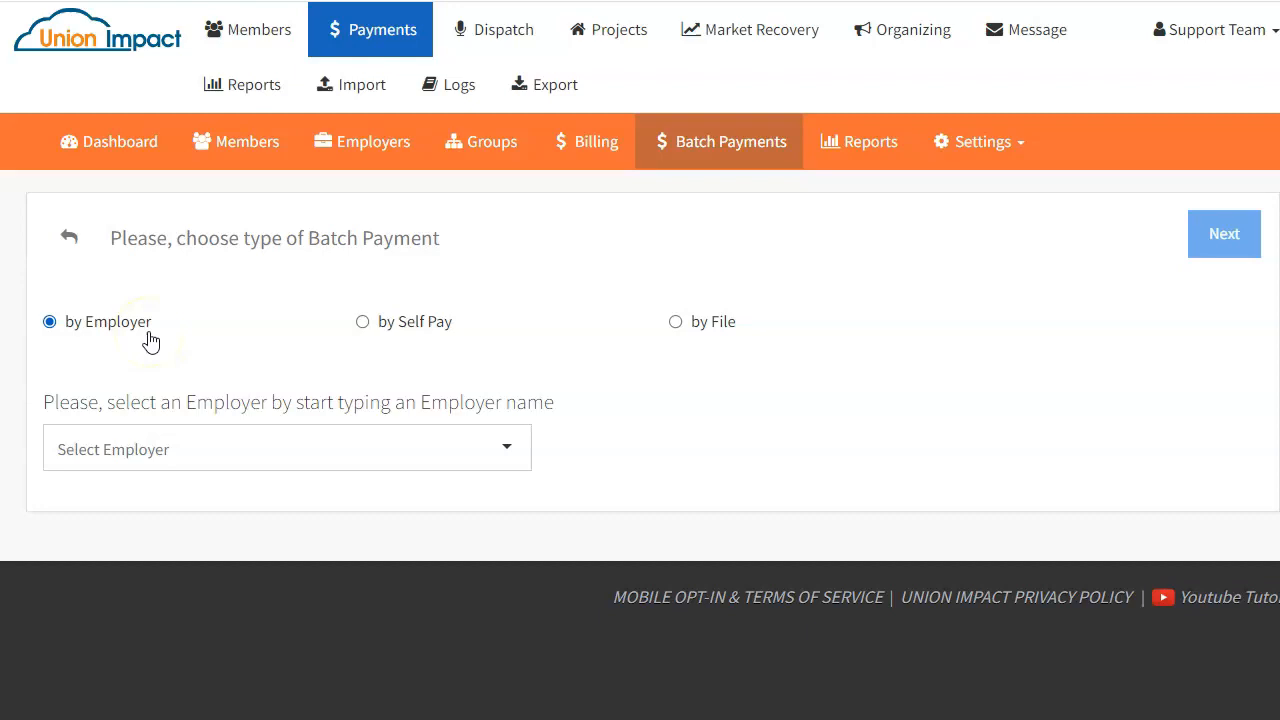
pyautogui.click(403, 332)
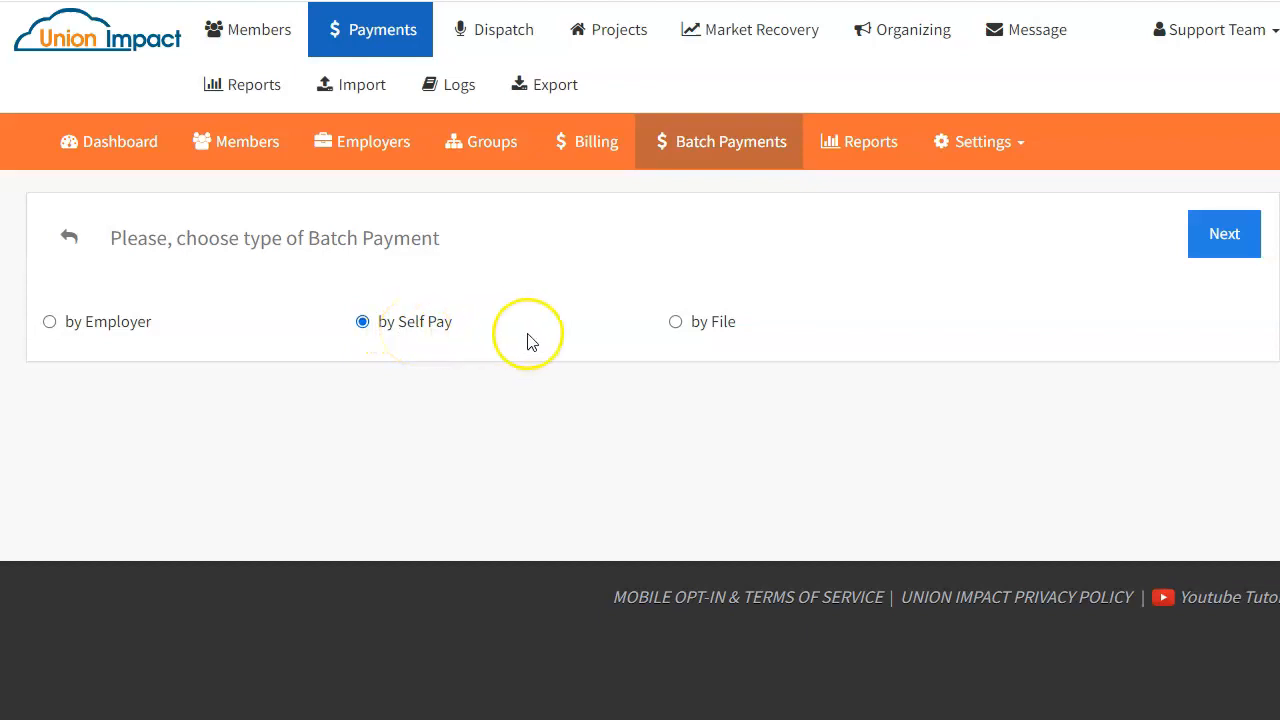
pyautogui.click(683, 326)
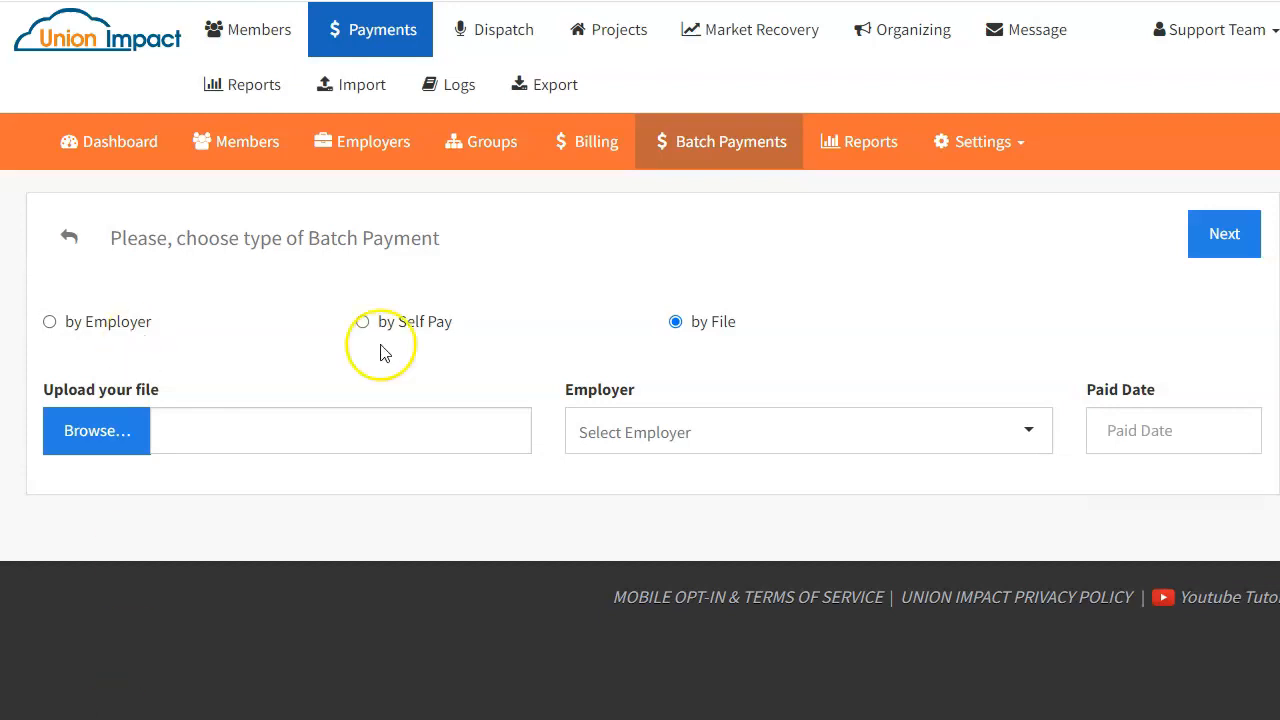
# - Choose a batch payment by Employer for Miller & Sons LLC and continue to Step 1
pyautogui.click(105, 328)
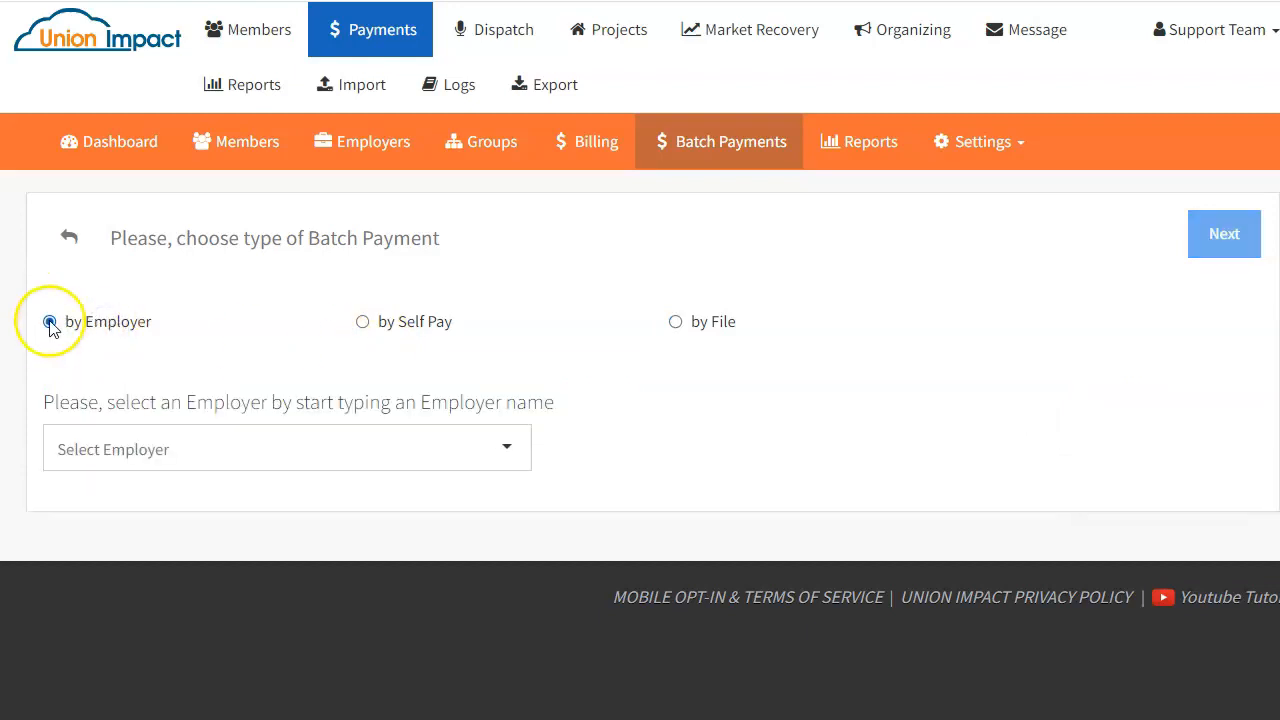
pyautogui.click(126, 447)
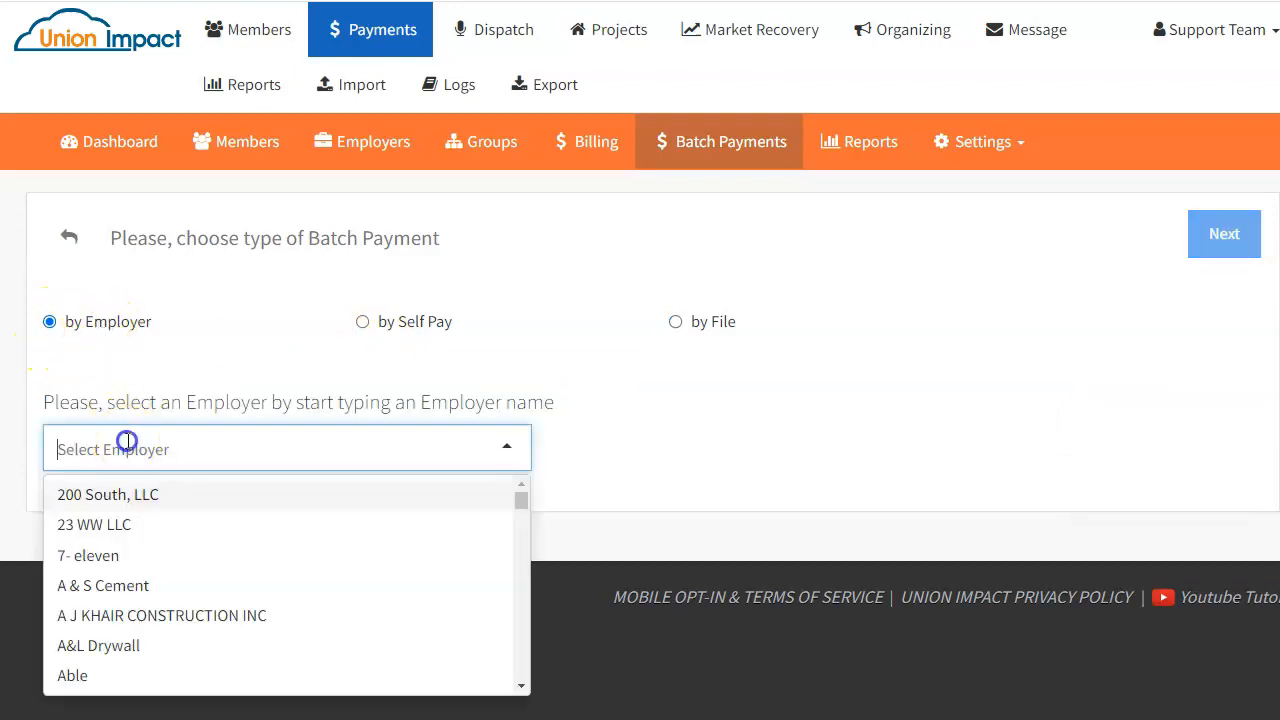
pyautogui.write('mil')
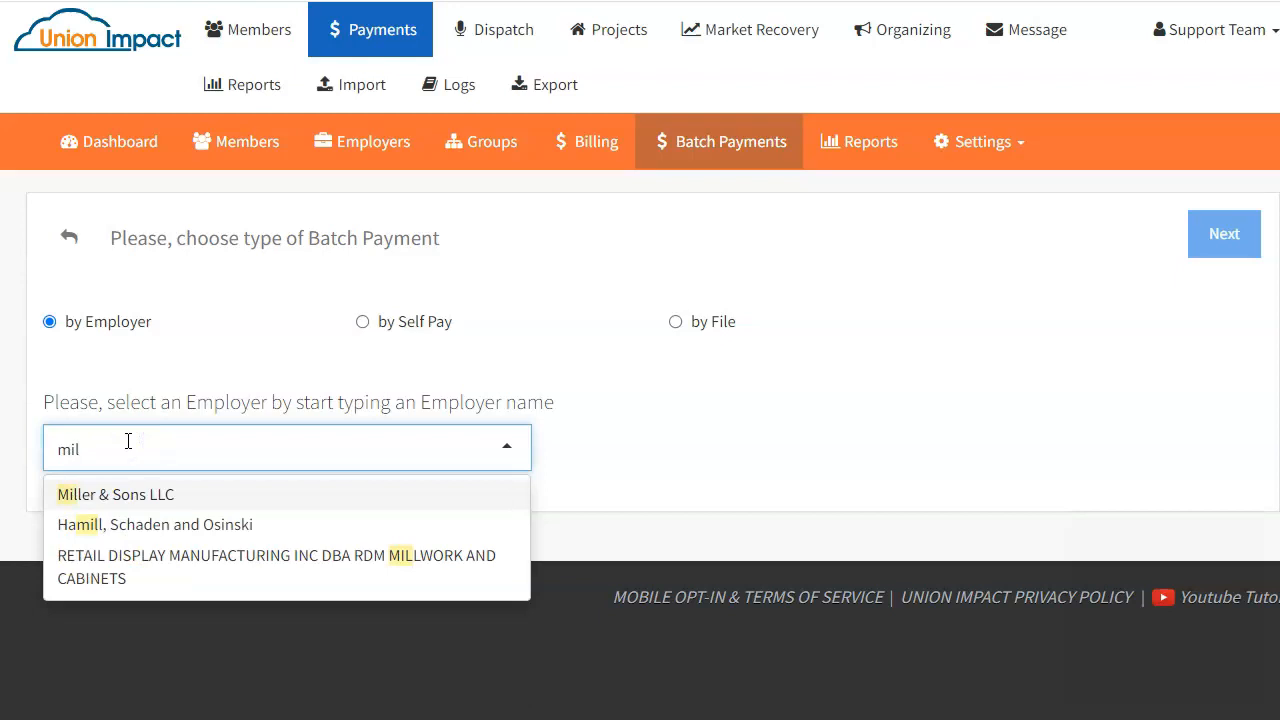
pyautogui.click(152, 494)
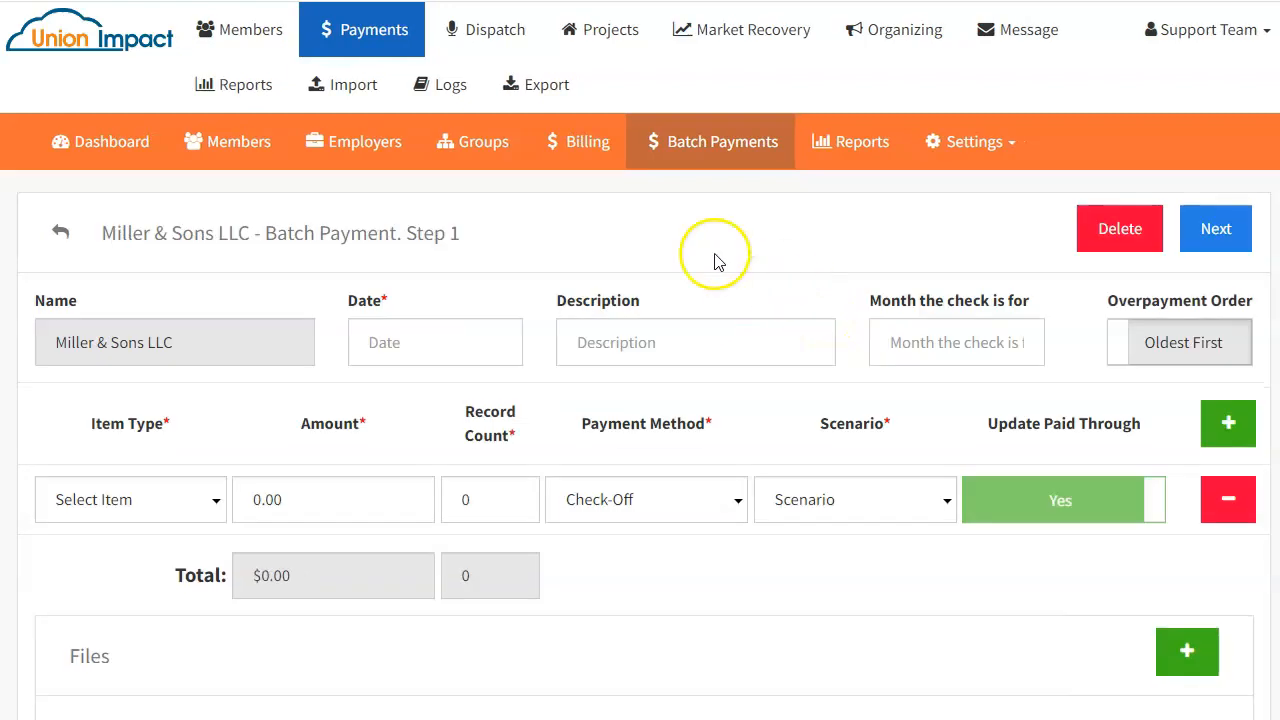
# - Set the batch payment date to May-15-2024
pyautogui.click(476, 342)
pyautogui.click(426, 173)
pyautogui.click(379, 172)
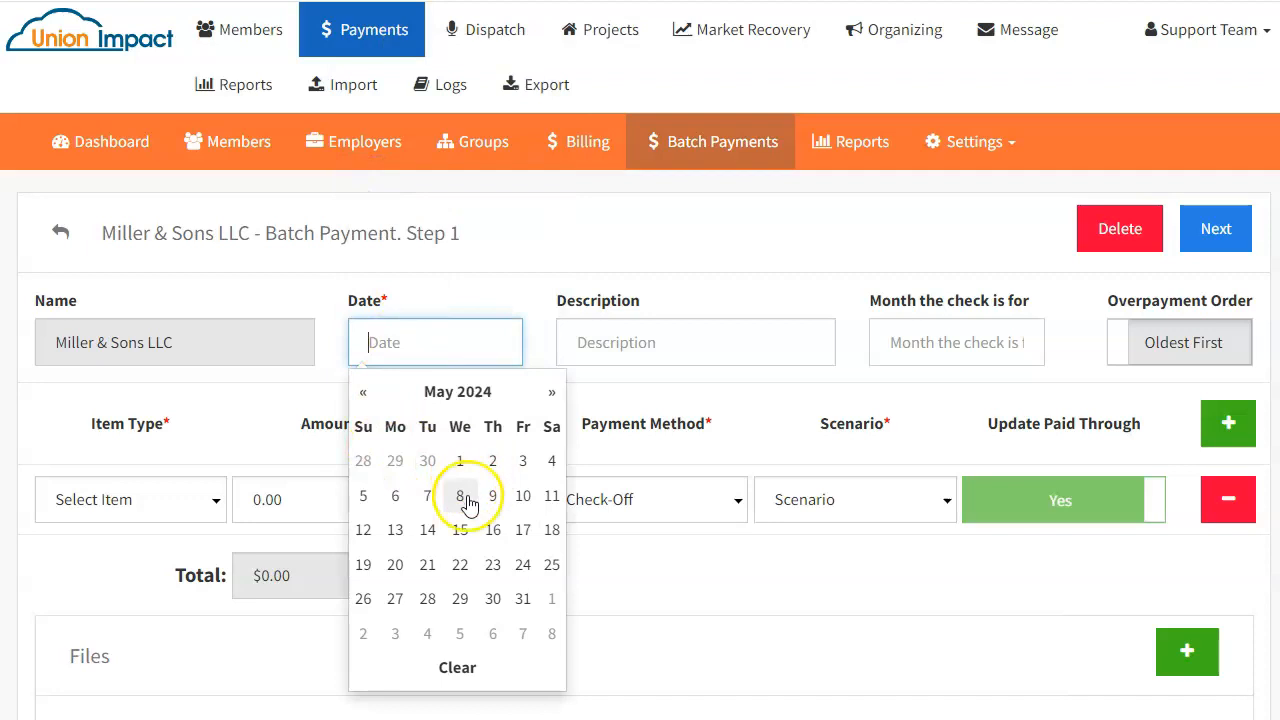
pyautogui.click(462, 530)
# - Enter the description "MIller & Sons Batch for May 2024" and set the month the check is for to May 2024
pyautogui.click(671, 342)
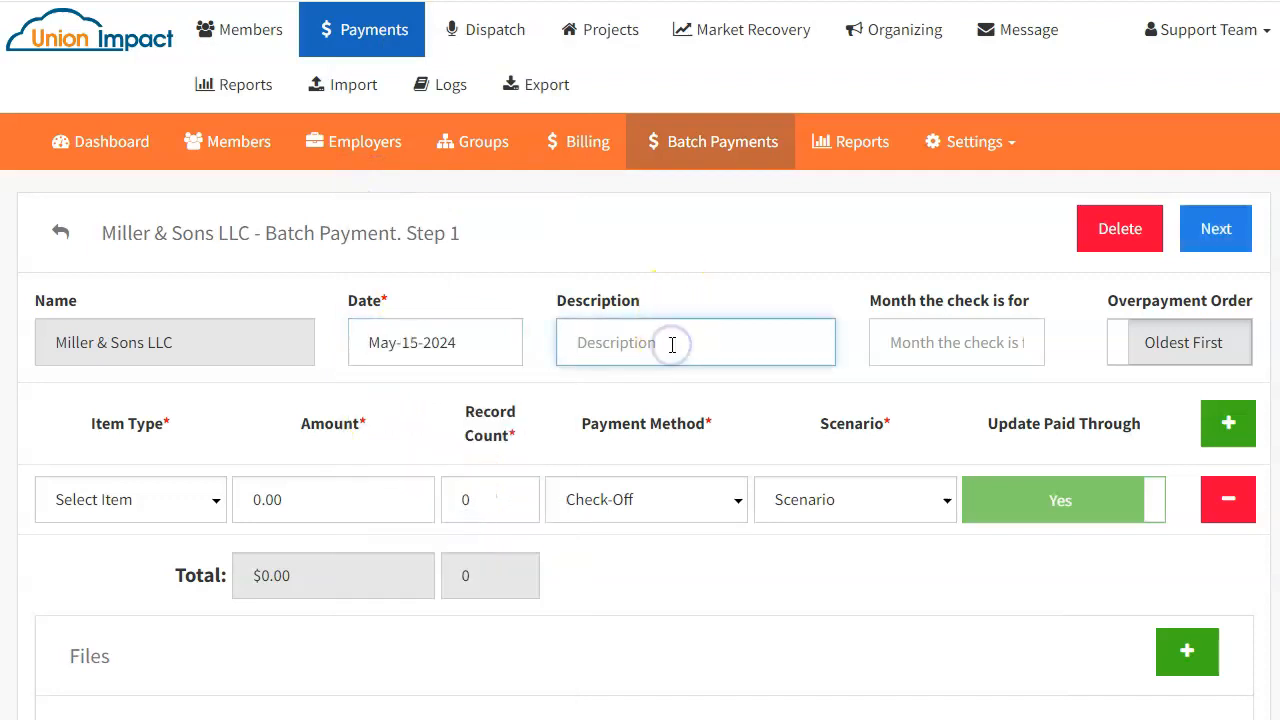
pyautogui.write('MIller & Sons Batch for May 2024')
pyautogui.click(932, 342)
pyautogui.click(947, 173)
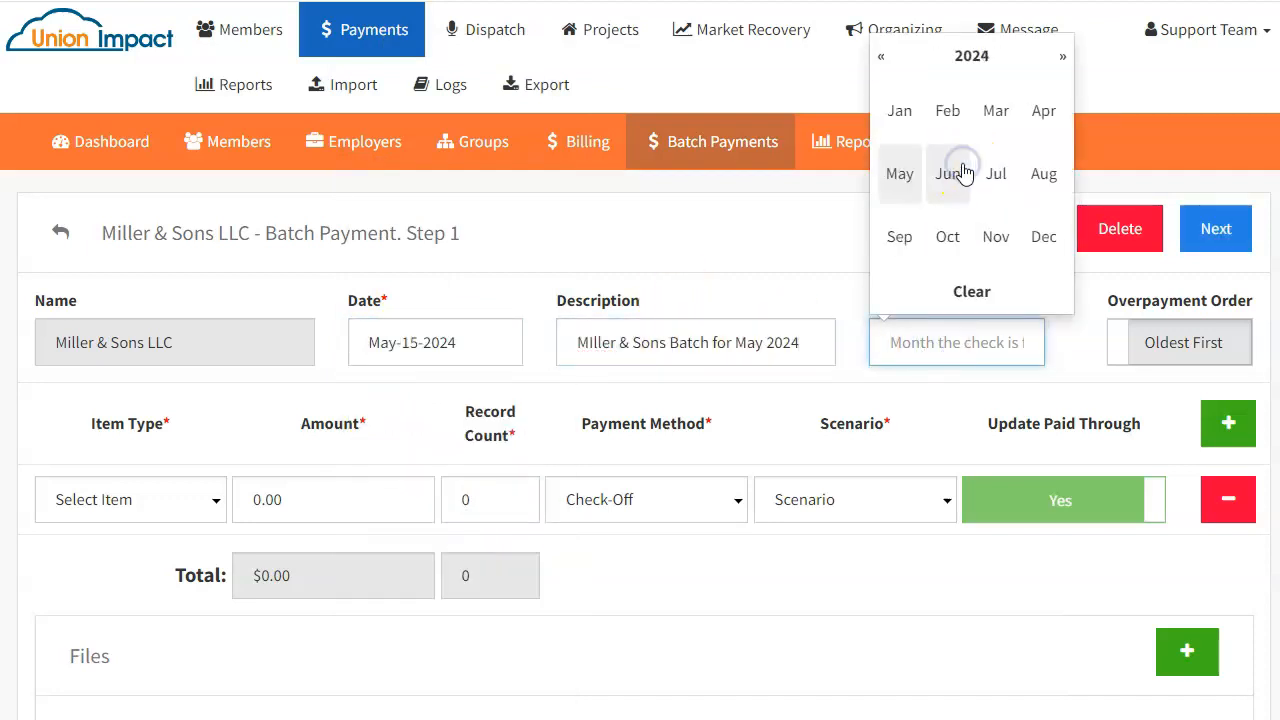
pyautogui.click(903, 176)
# - Set the payment line's amount to $375.00 and its record count to 11
pyautogui.moveTo(300, 499); pyautogui.dragTo(186, 503)
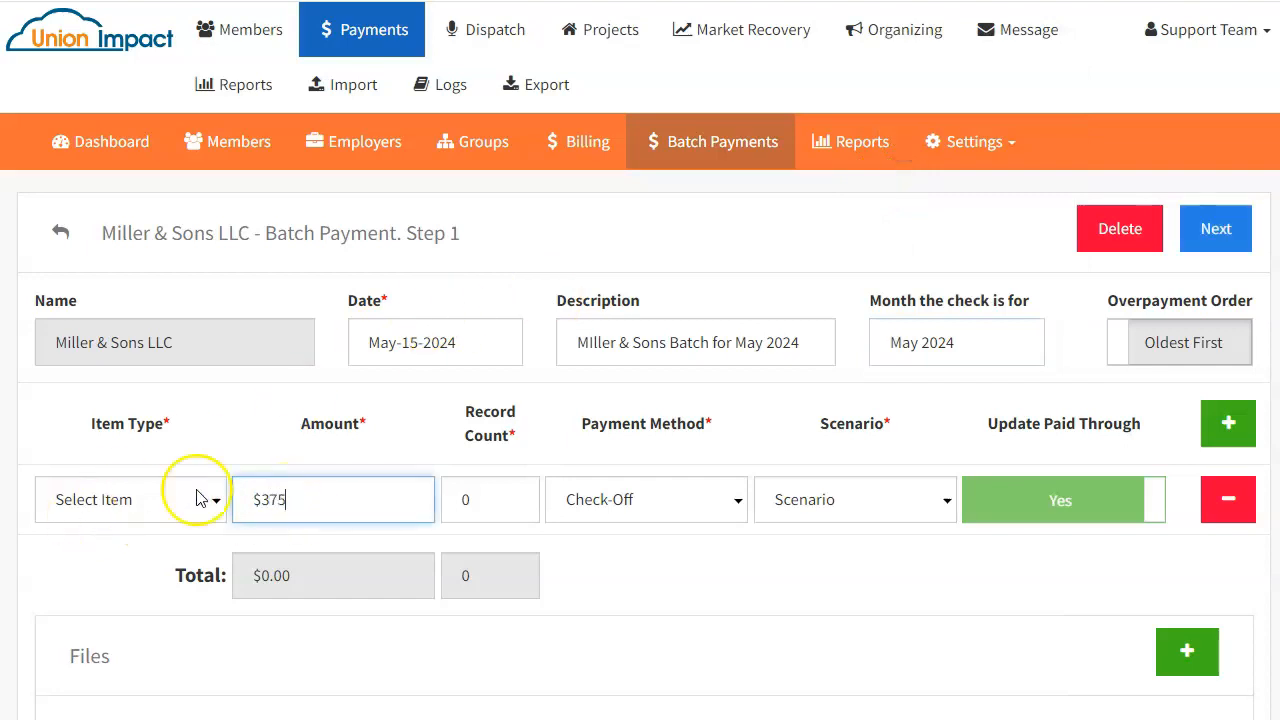
pyautogui.write('375')
pyautogui.click(491, 499)
pyautogui.moveTo(491, 499); pyautogui.dragTo(367, 499)
pyautogui.write('11')
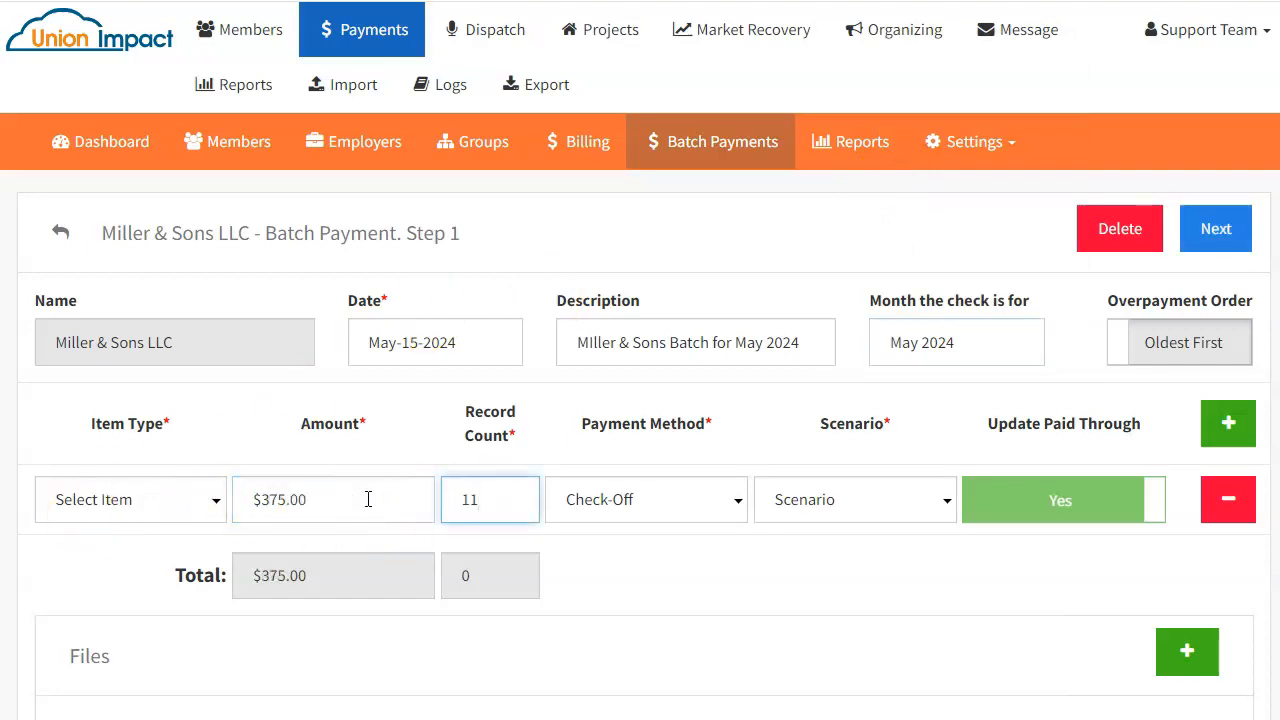
pyautogui.click(772, 445)
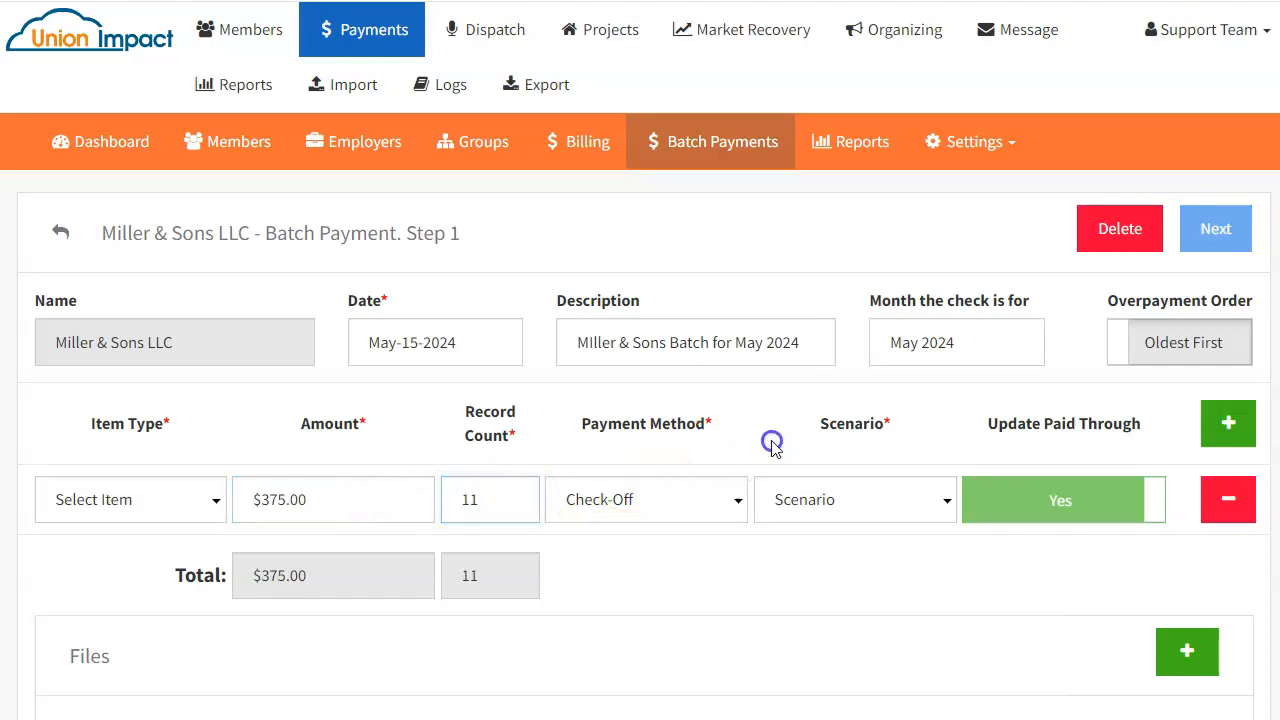
# - Set the payment line's scenario to Existing Charges and its item type to Monthly Dues
pyautogui.click(808, 500)
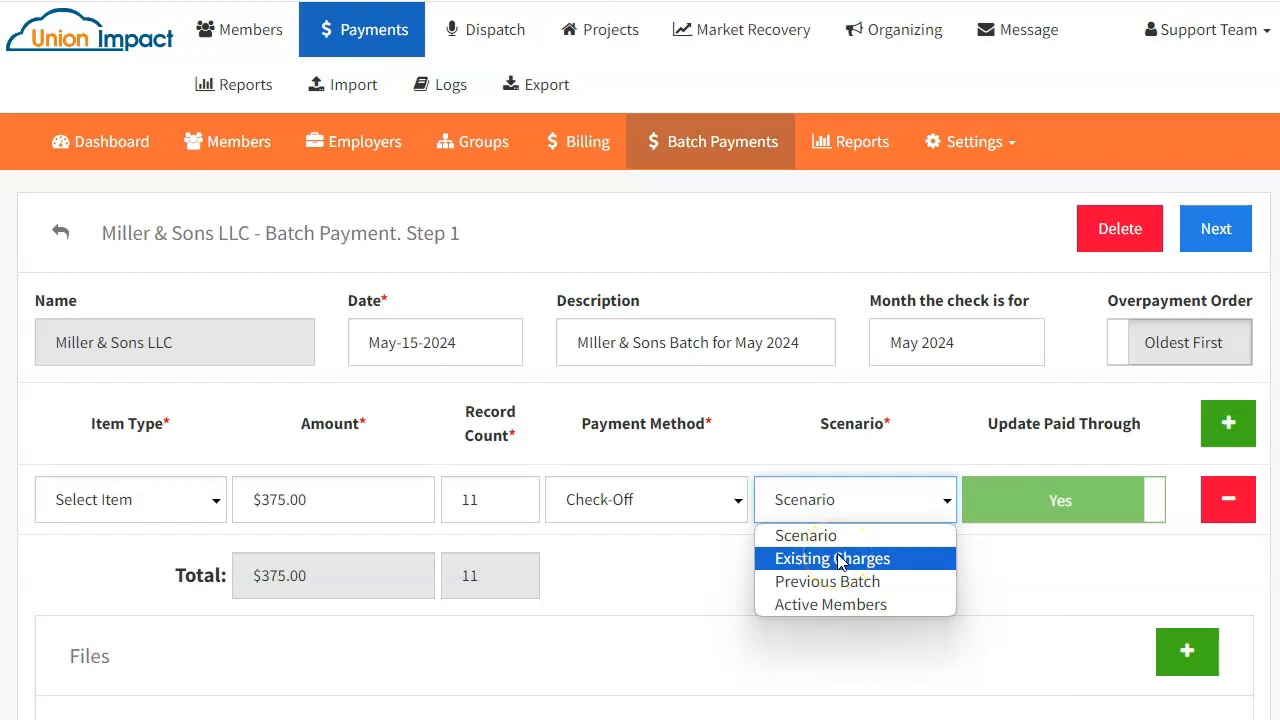
pyautogui.click(832, 591)
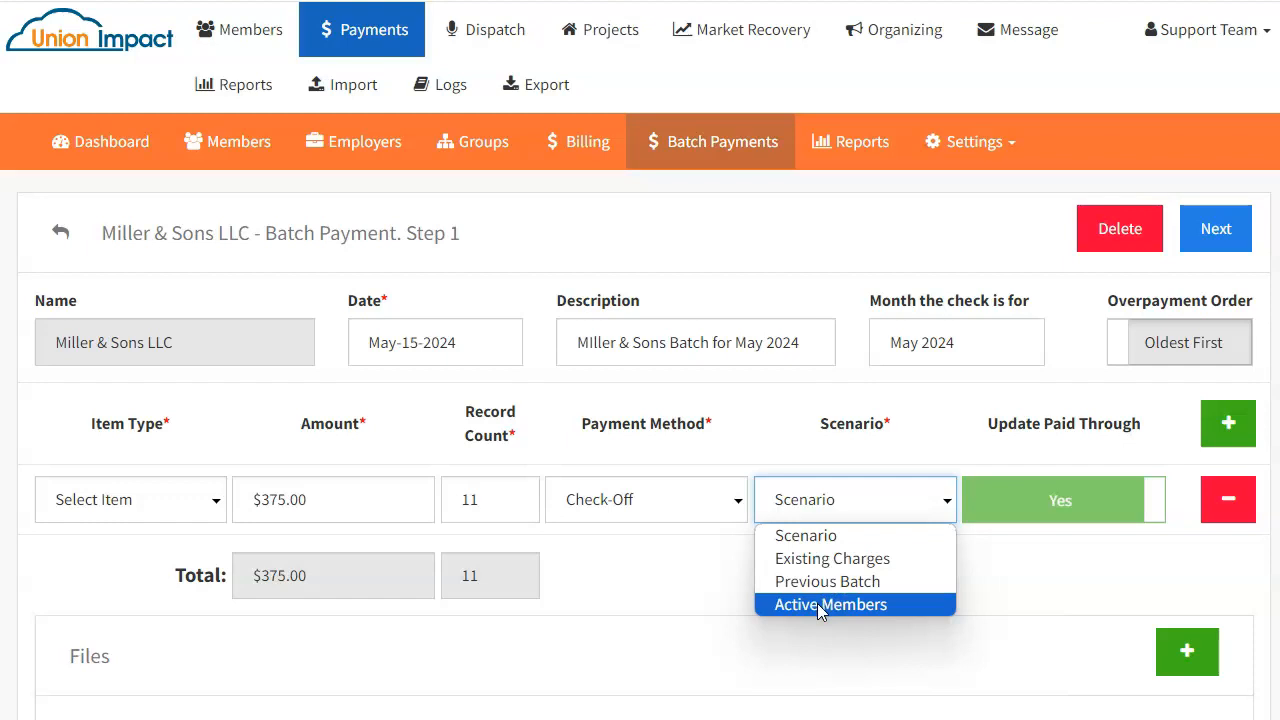
pyautogui.click(826, 572)
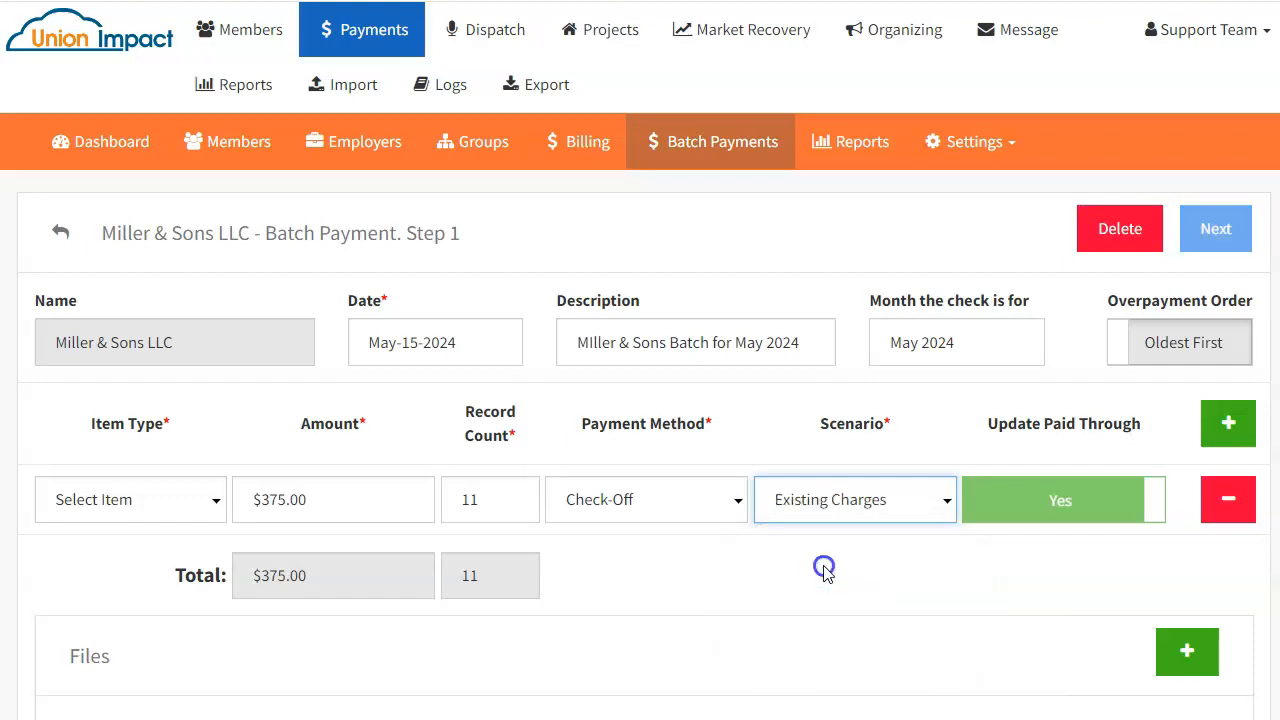
pyautogui.click(108, 500)
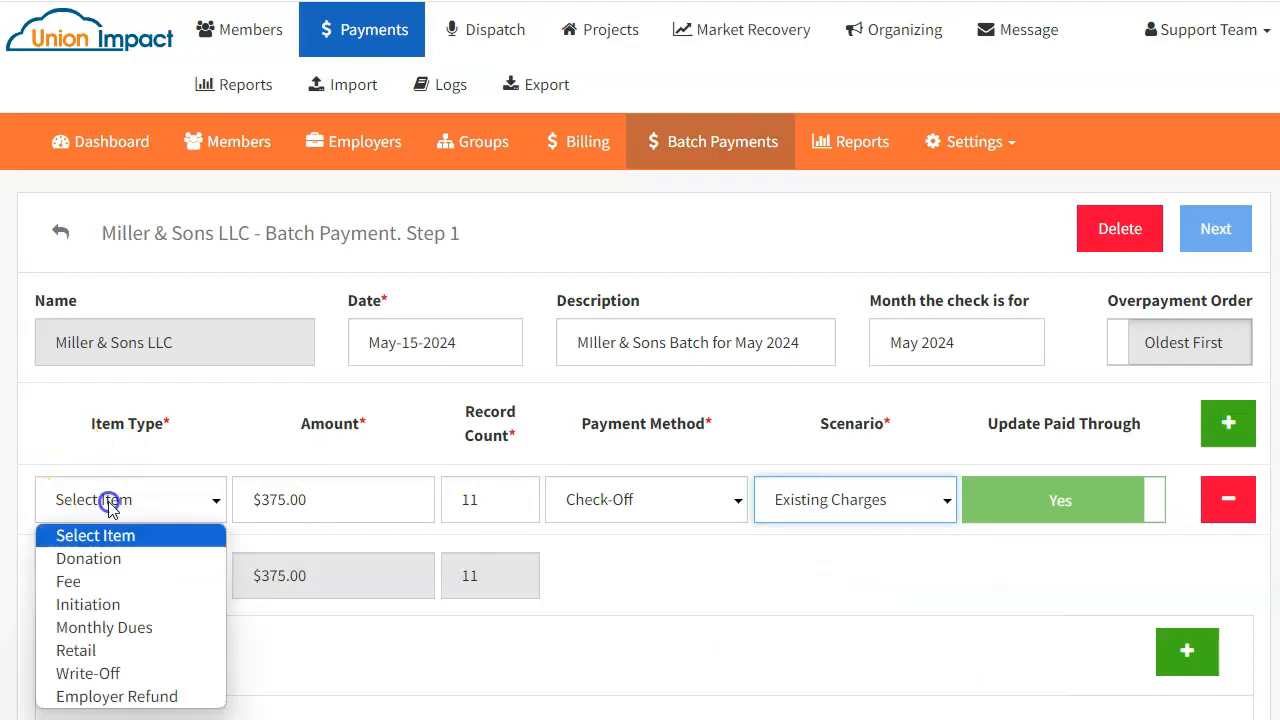
pyautogui.click(108, 627)
pyautogui.click(677, 575)
# - Advance the batch payment to Step 2 and open the details of the Monthly Dues line
pyautogui.scroll(-3, 736, 592)
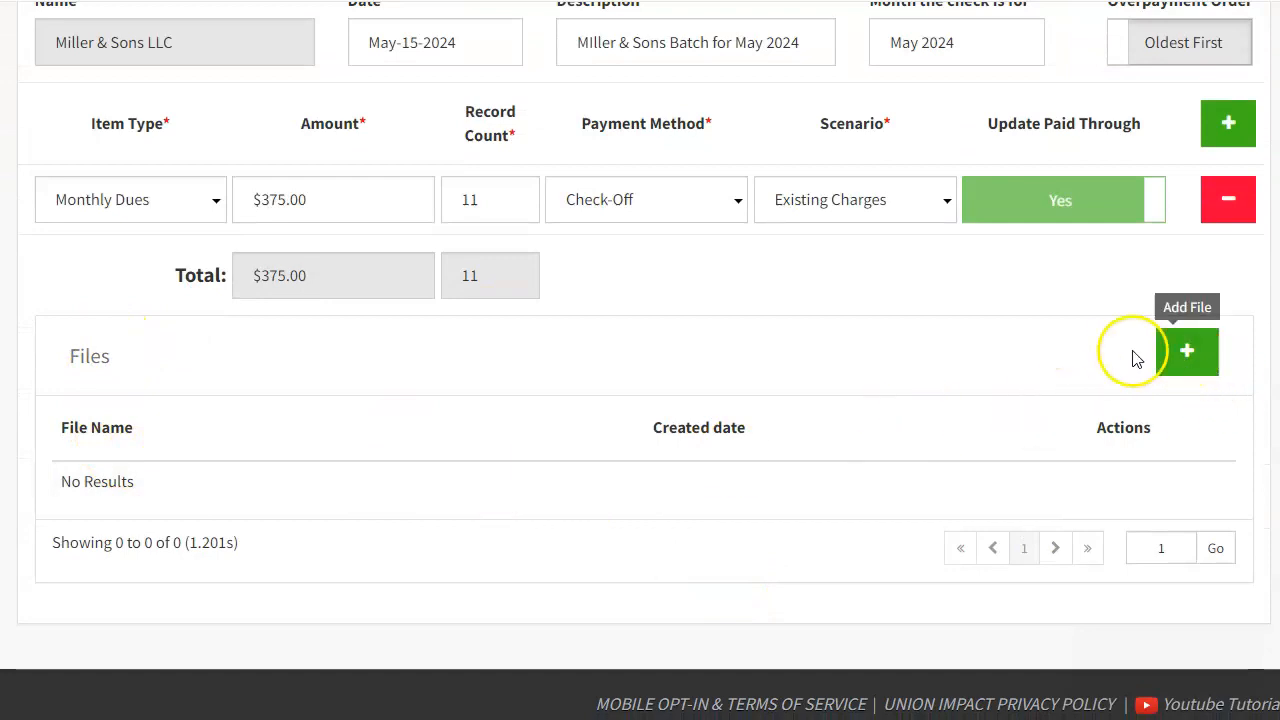
pyautogui.scroll(3, 1131, 356)
pyautogui.click(1218, 229)
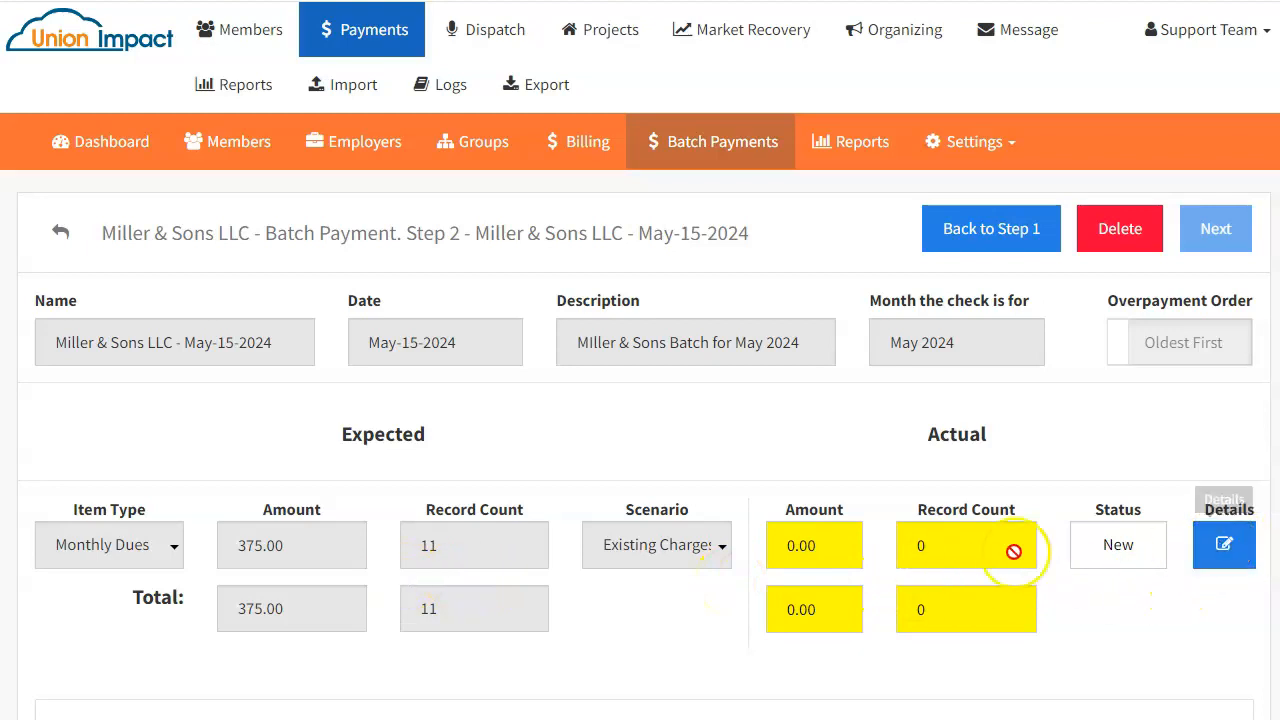
pyautogui.click(1223, 548)
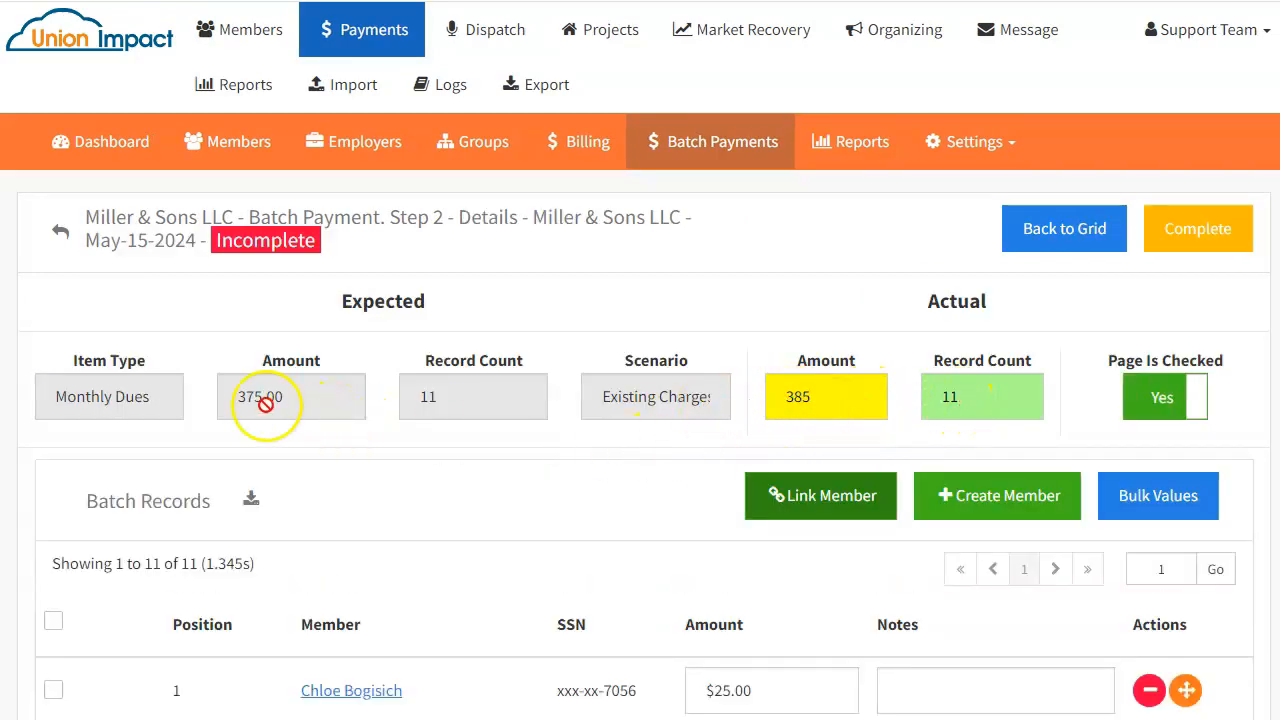
# - Review the batch records and set the payment amount of the member in position 4 to $35.00
pyautogui.scroll(-1, 753, 428)
pyautogui.scroll(-3, 753, 428)
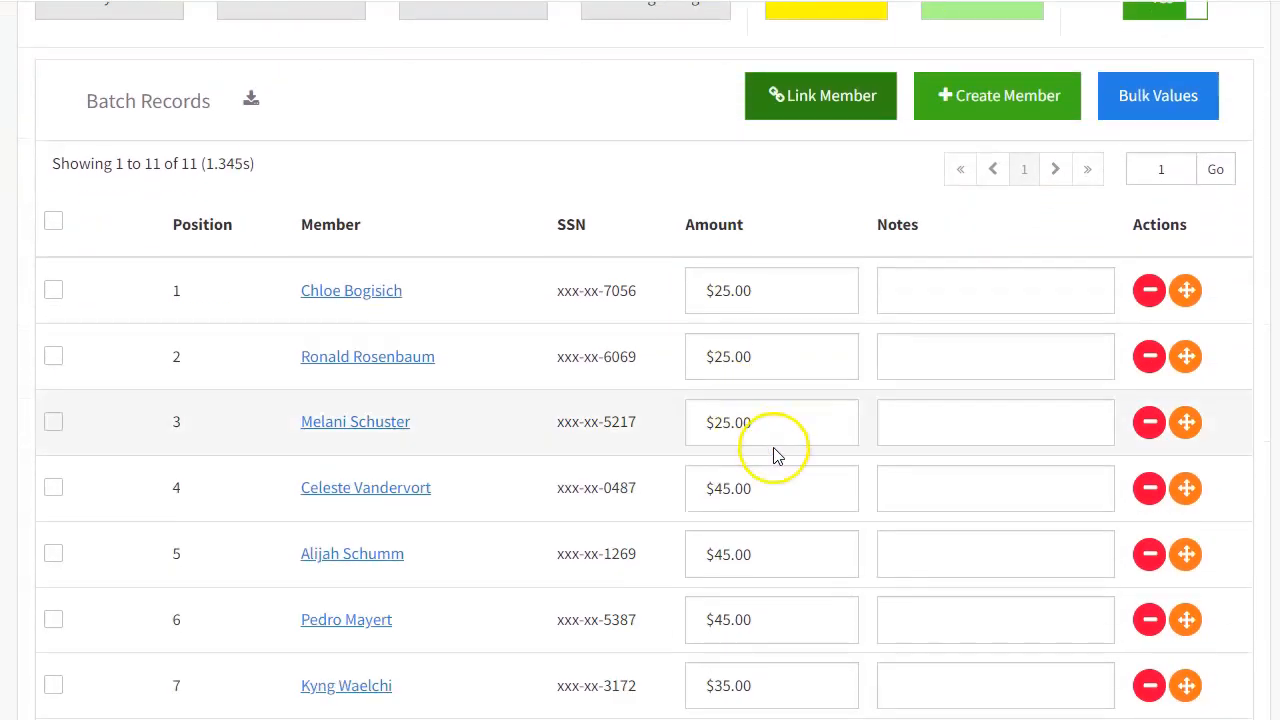
pyautogui.scroll(-2, 774, 451)
pyautogui.scroll(-2, 774, 451)
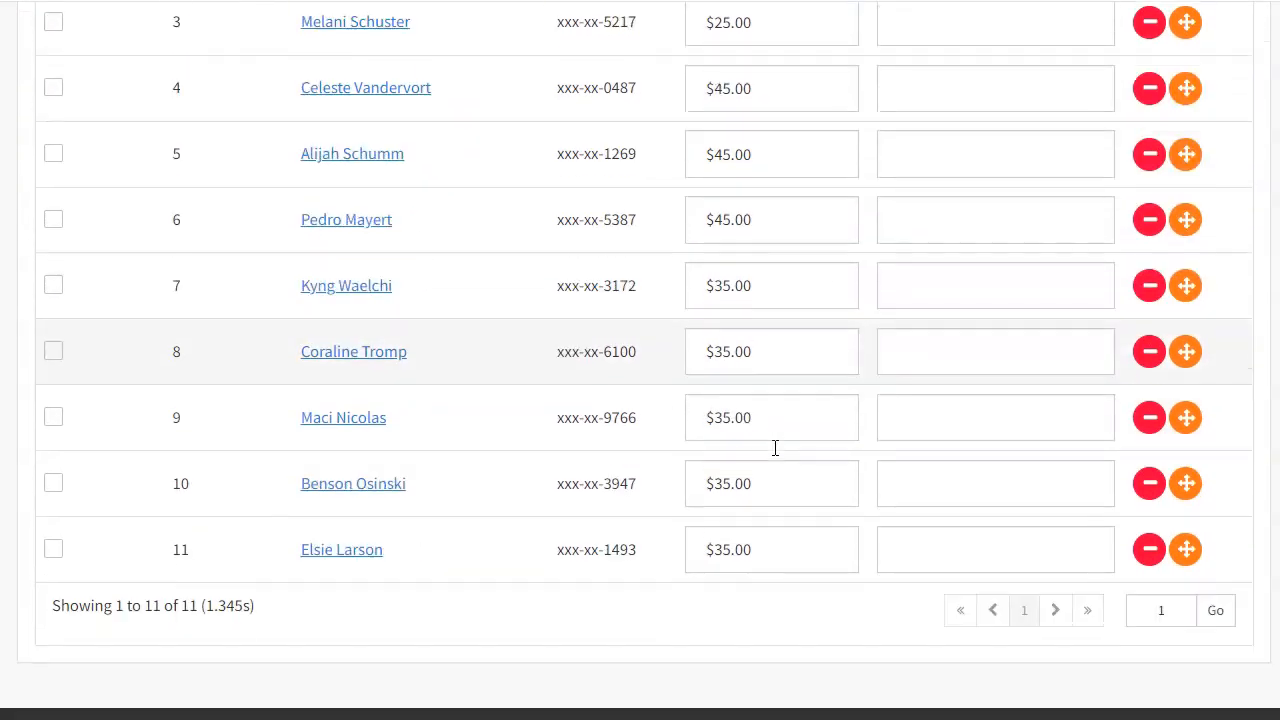
pyautogui.scroll(1, 774, 451)
pyautogui.scroll(3, 774, 451)
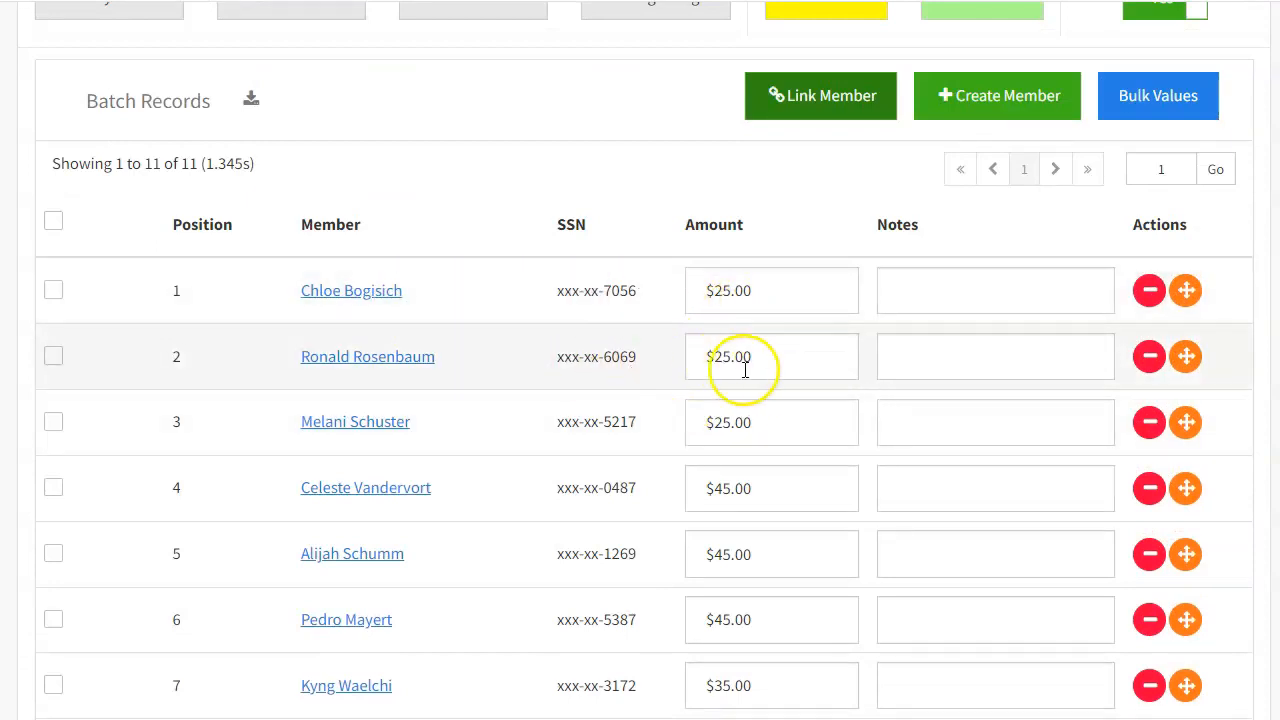
pyautogui.click(722, 490)
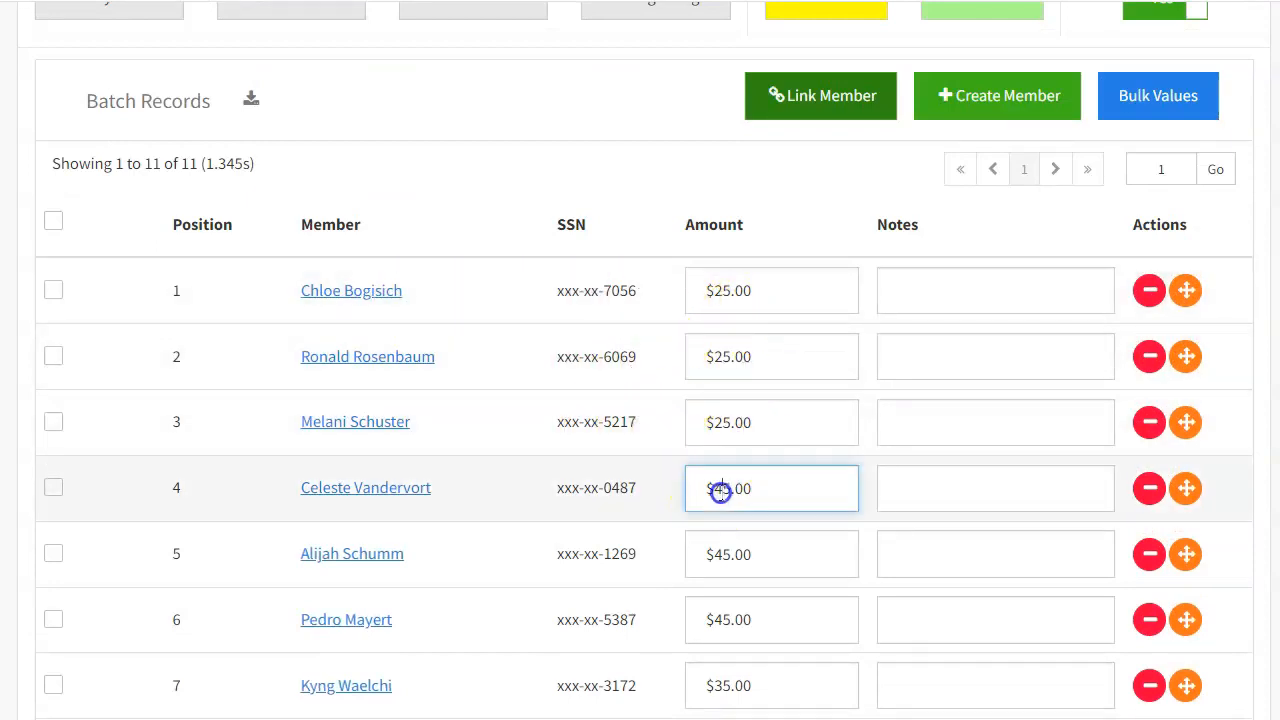
pyautogui.moveTo(722, 490); pyautogui.dragTo(715, 492)
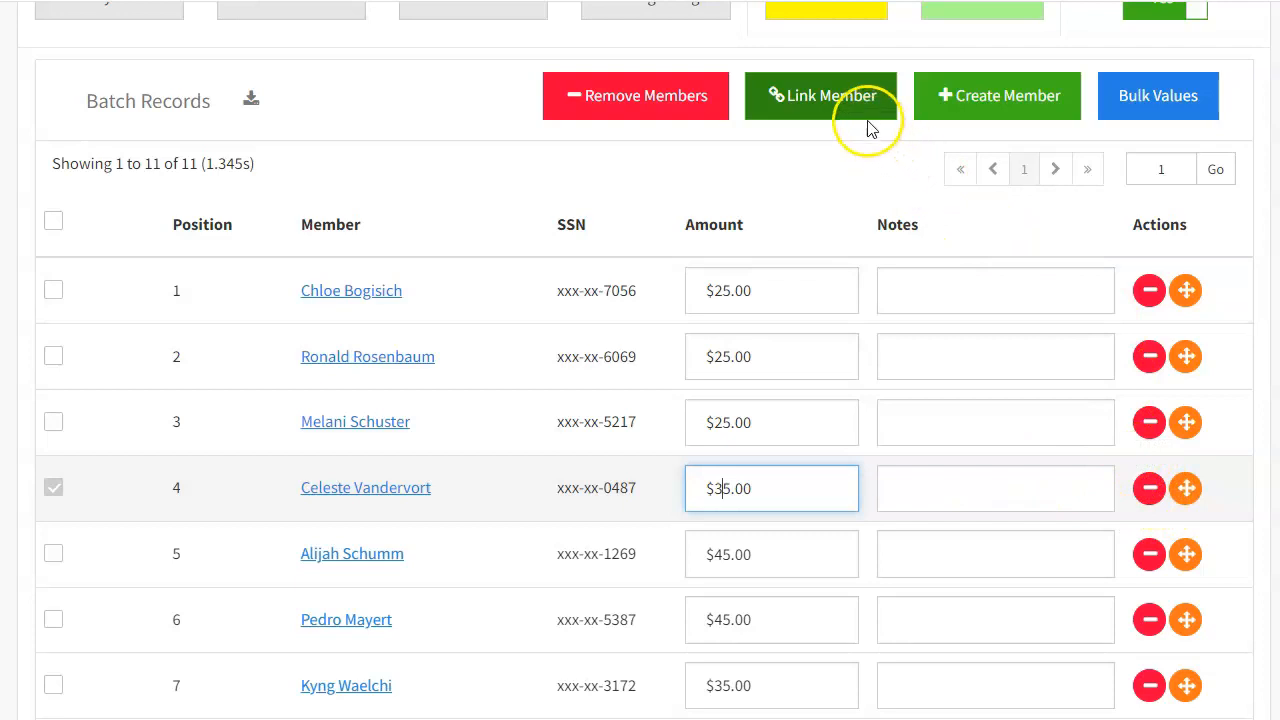
pyautogui.click(814, 220)
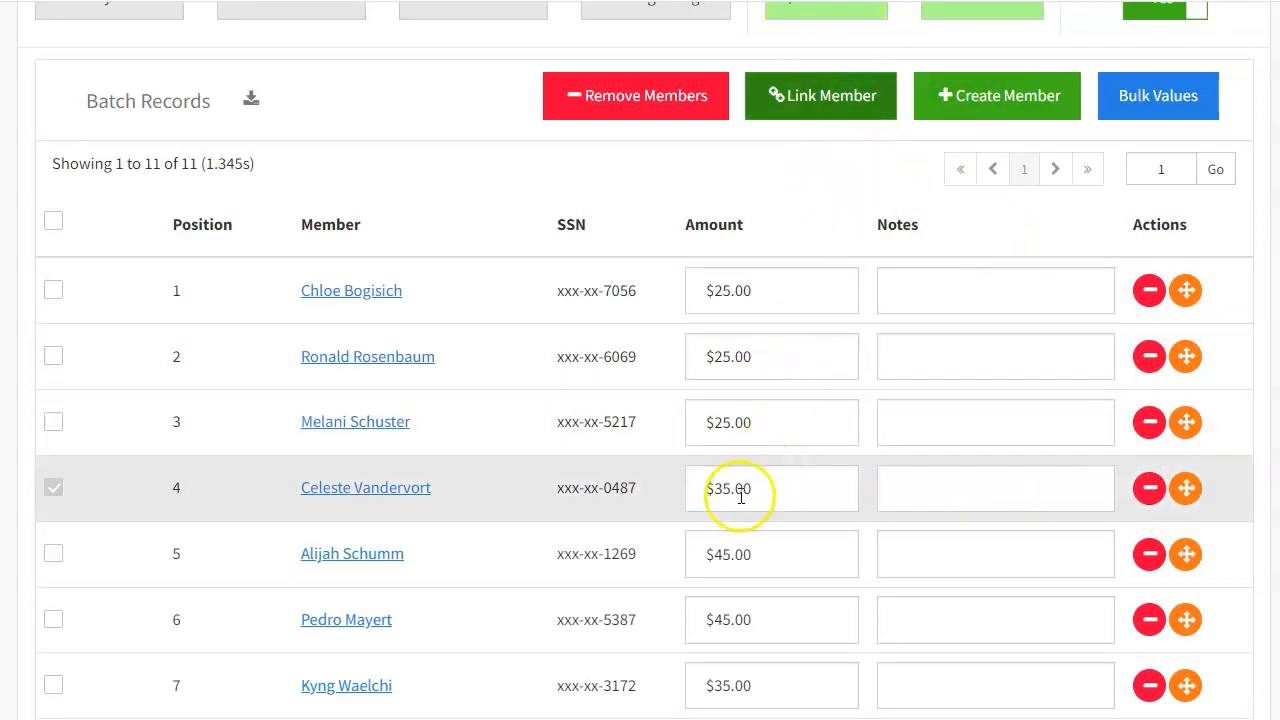
# - Check the actual totals against the expected ones, mark the Monthly Dues records complete and advance the batch to Step 3
pyautogui.scroll(-3, 765, 640)
pyautogui.scroll(-1, 759, 618)
pyautogui.scroll(5, 765, 600)
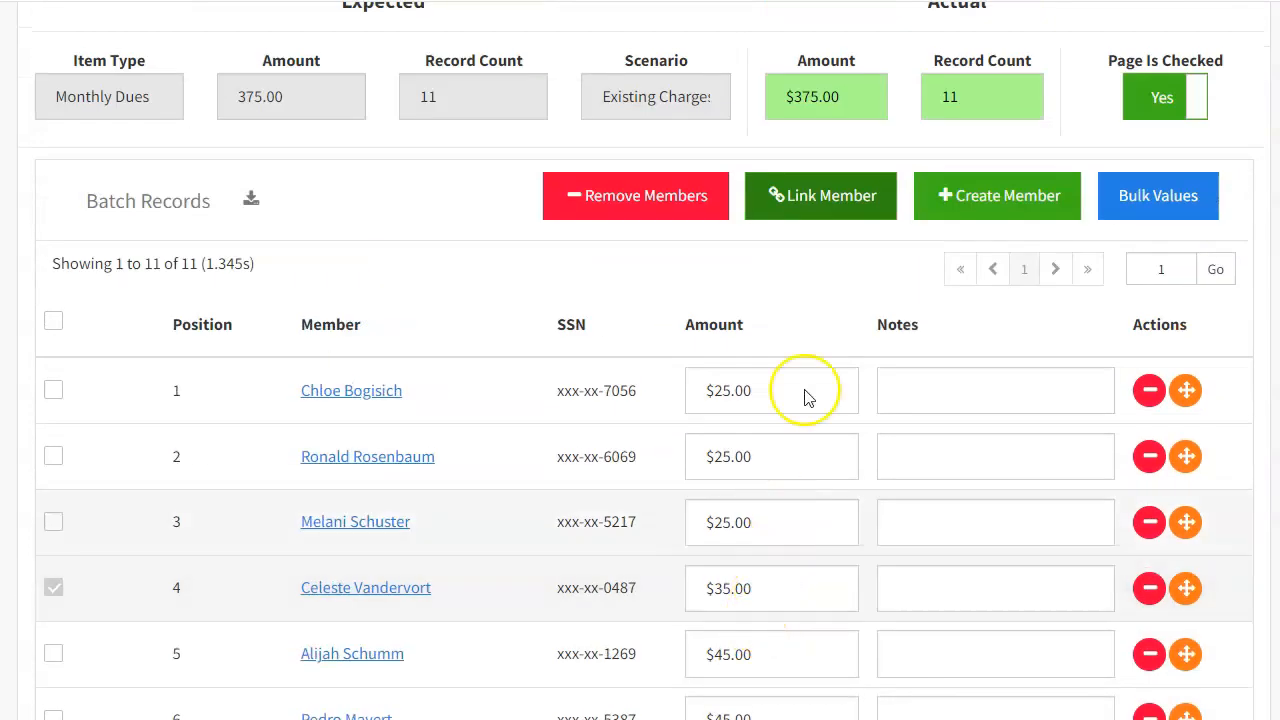
pyautogui.scroll(3, 977, 180)
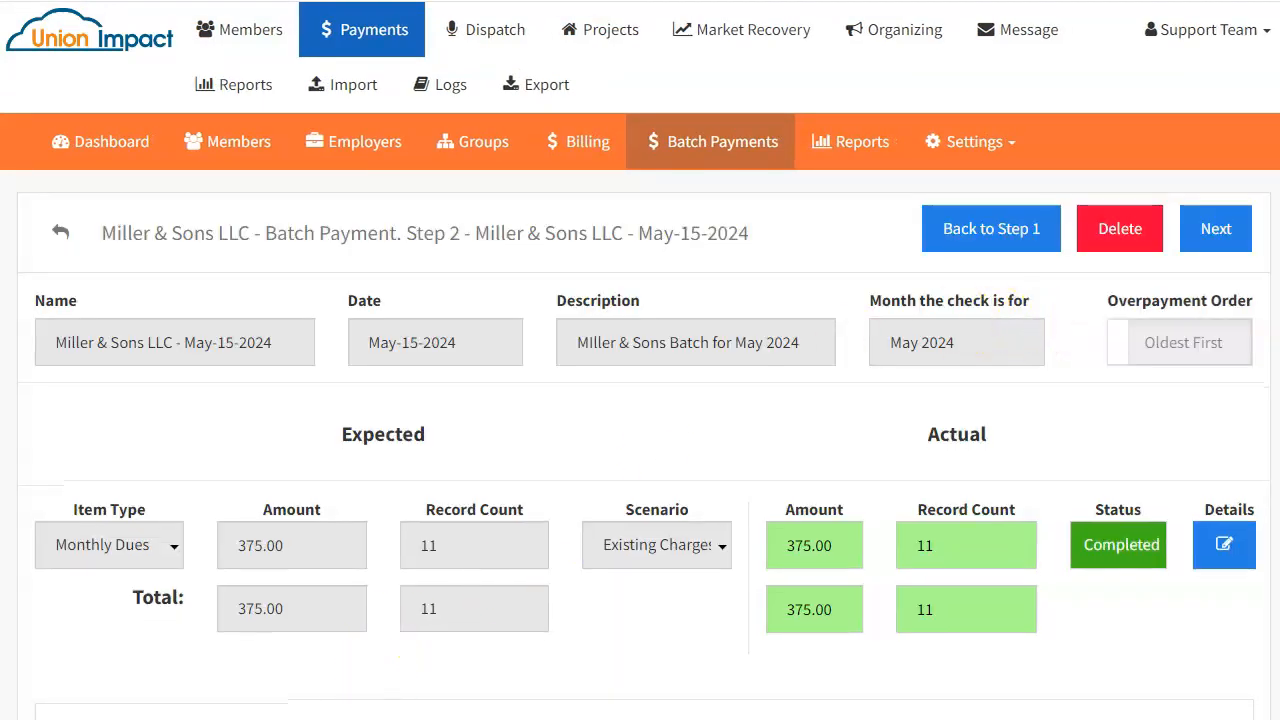
pyautogui.click(1207, 254)
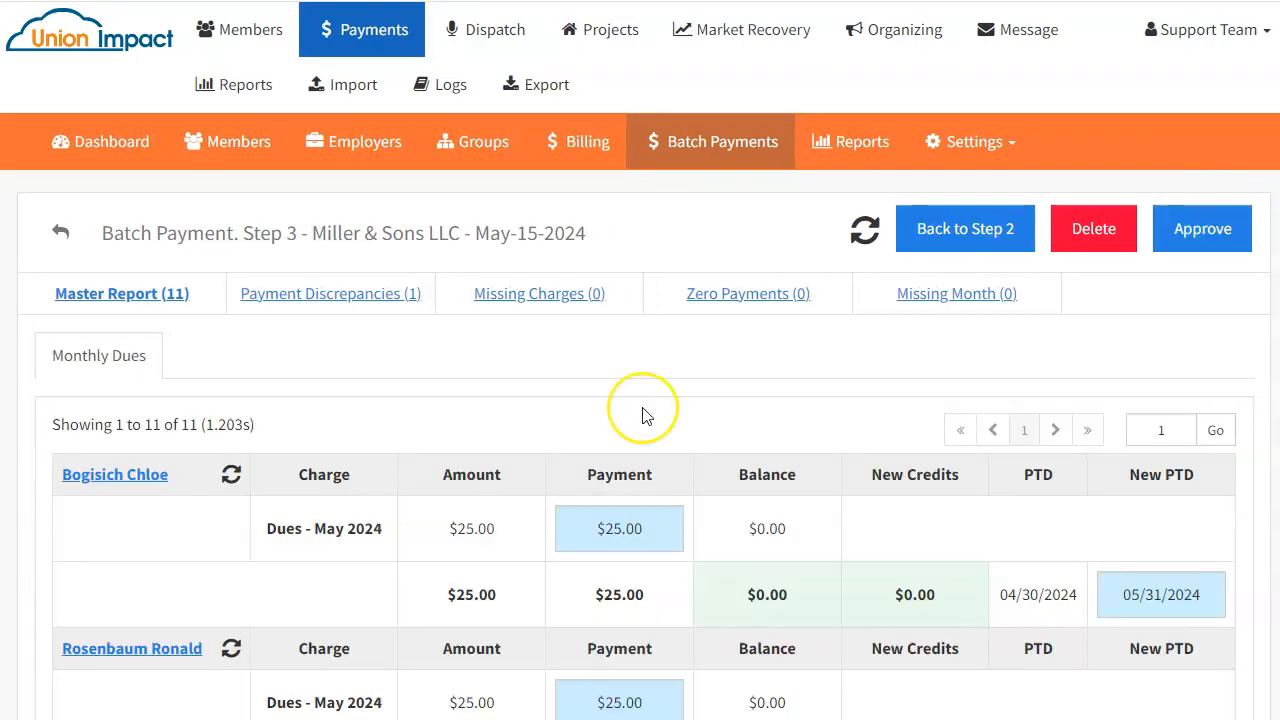
# - Review the charges and payments in the Master Report and the Payment Discrepancies report
pyautogui.scroll(-2, 643, 416)
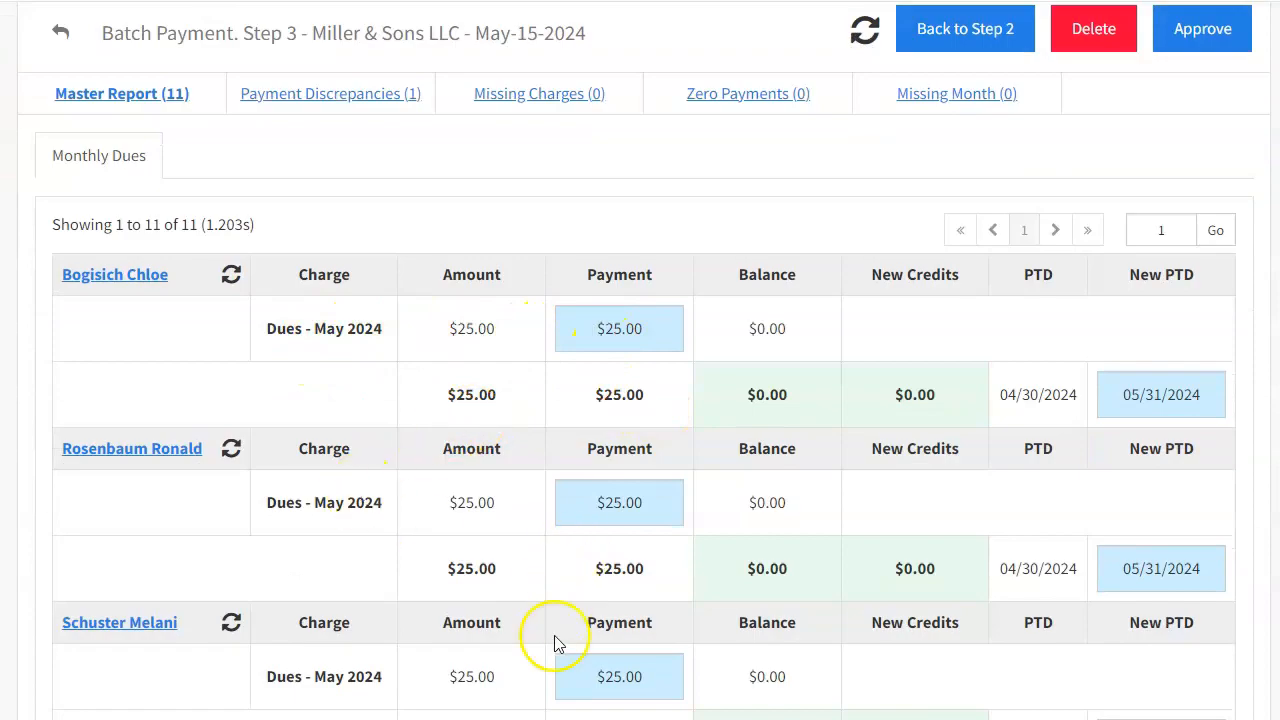
pyautogui.scroll(1, 431, 322)
pyautogui.scroll(1, 431, 322)
pyautogui.click(395, 303)
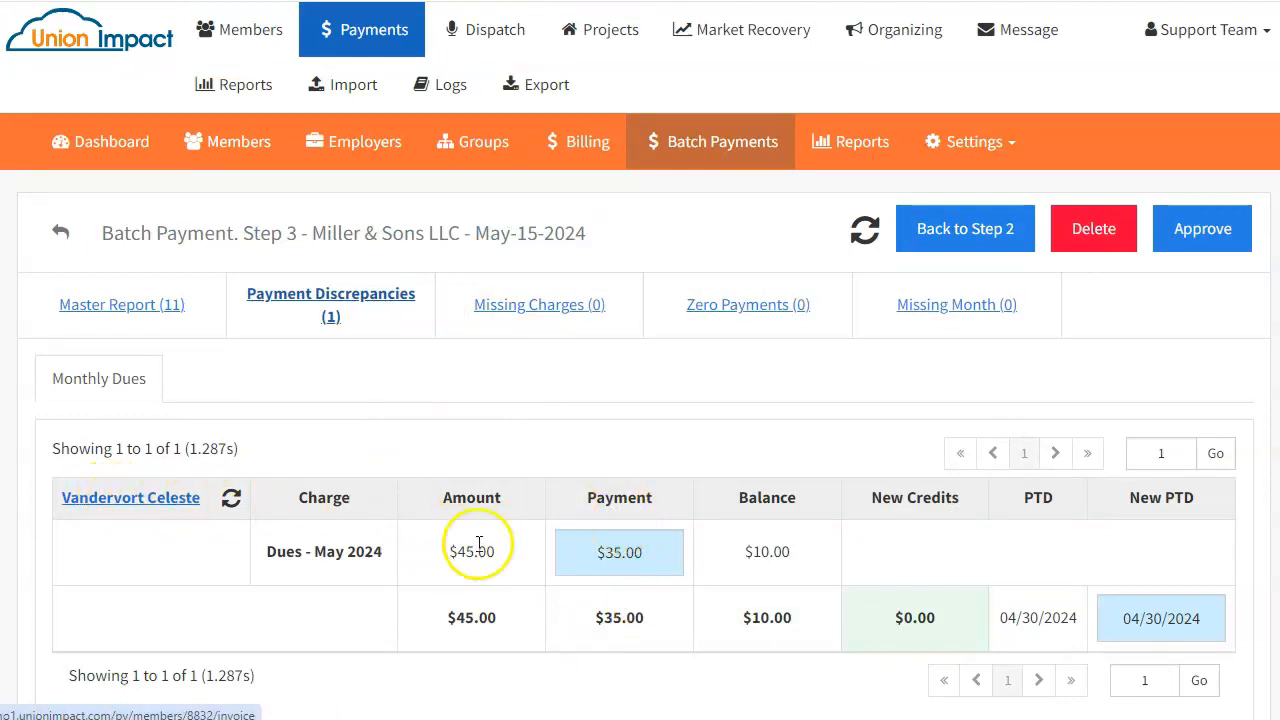
# - Approve the batch payment, then finish and process it, confirming both actions
pyautogui.click(1203, 232)
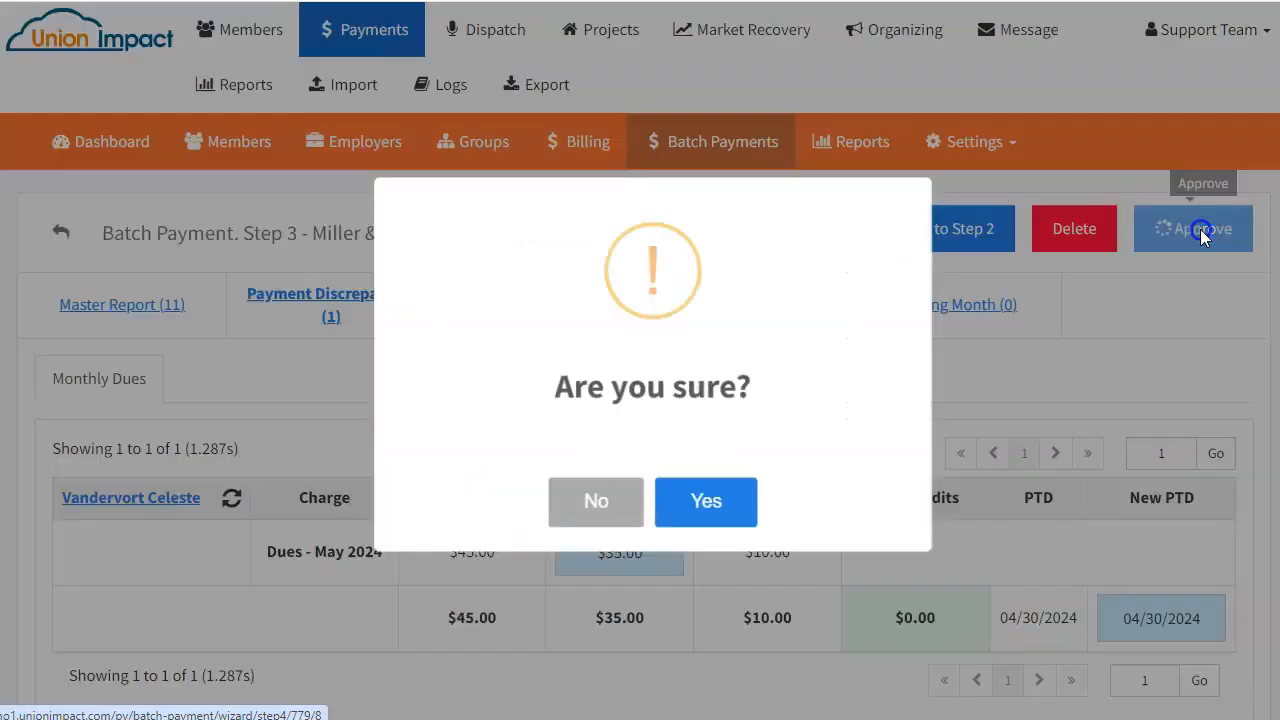
pyautogui.click(684, 498)
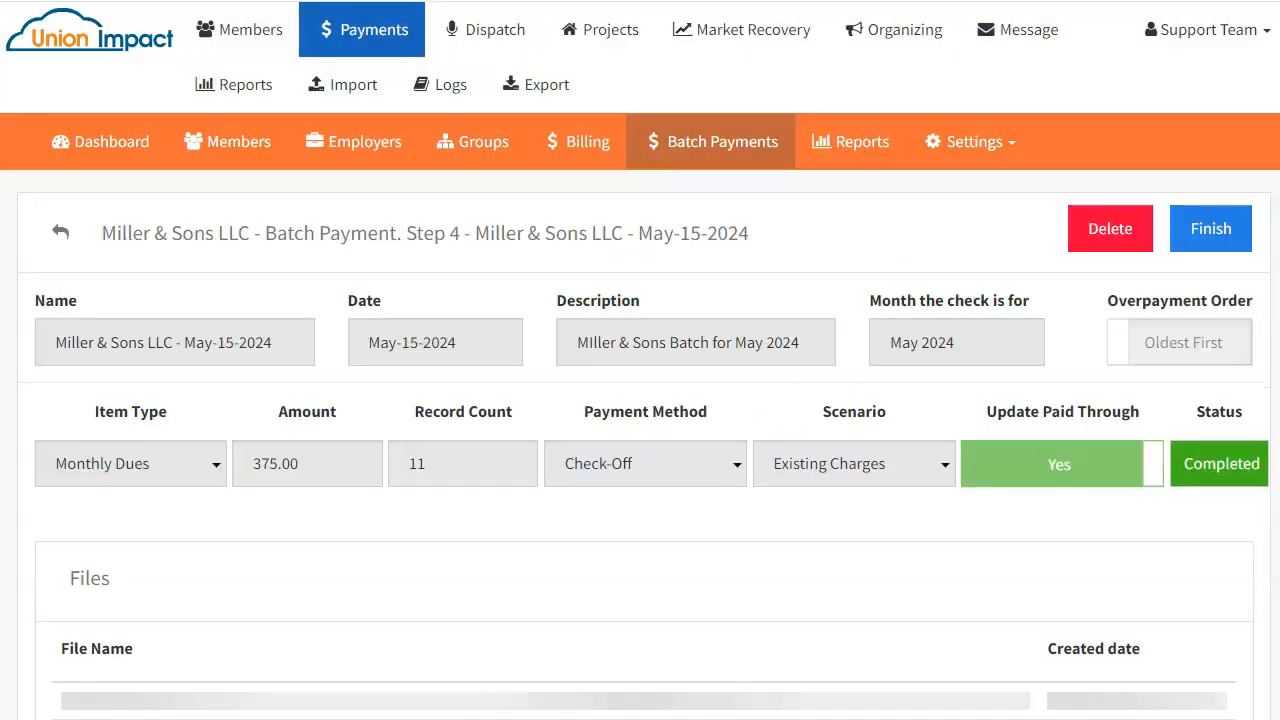
pyautogui.click(1195, 240)
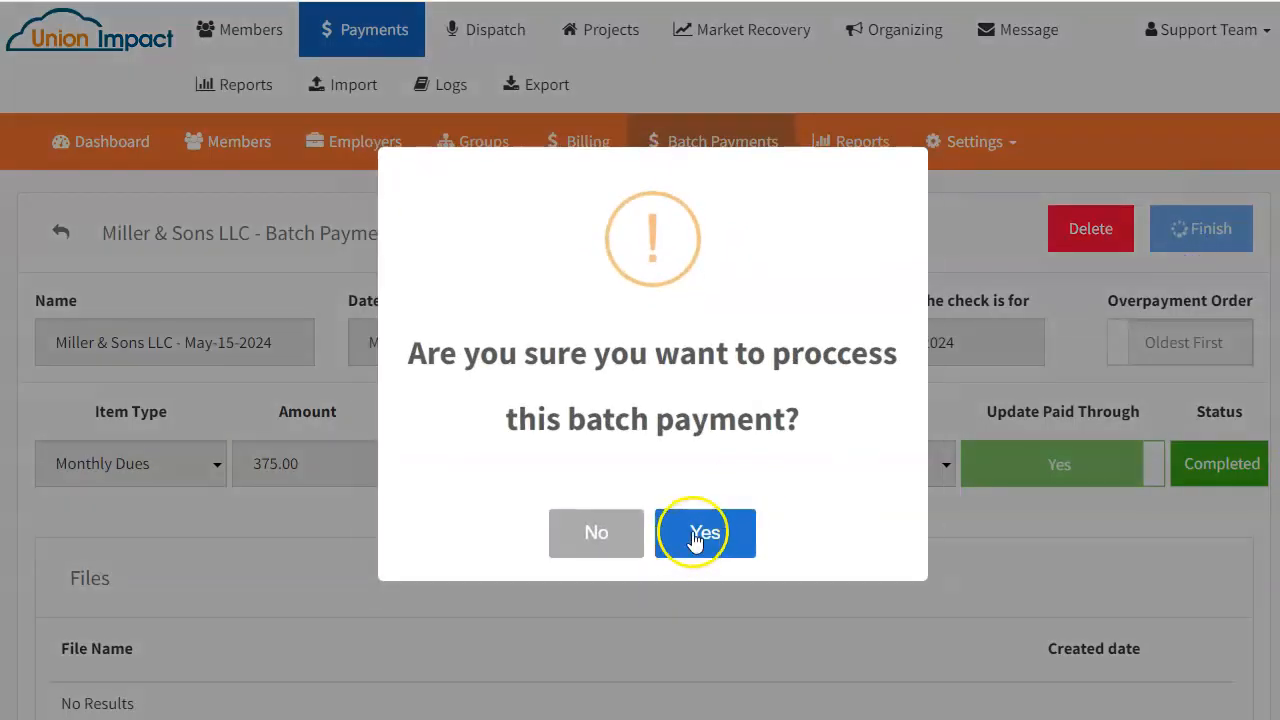
pyautogui.click(690, 540)
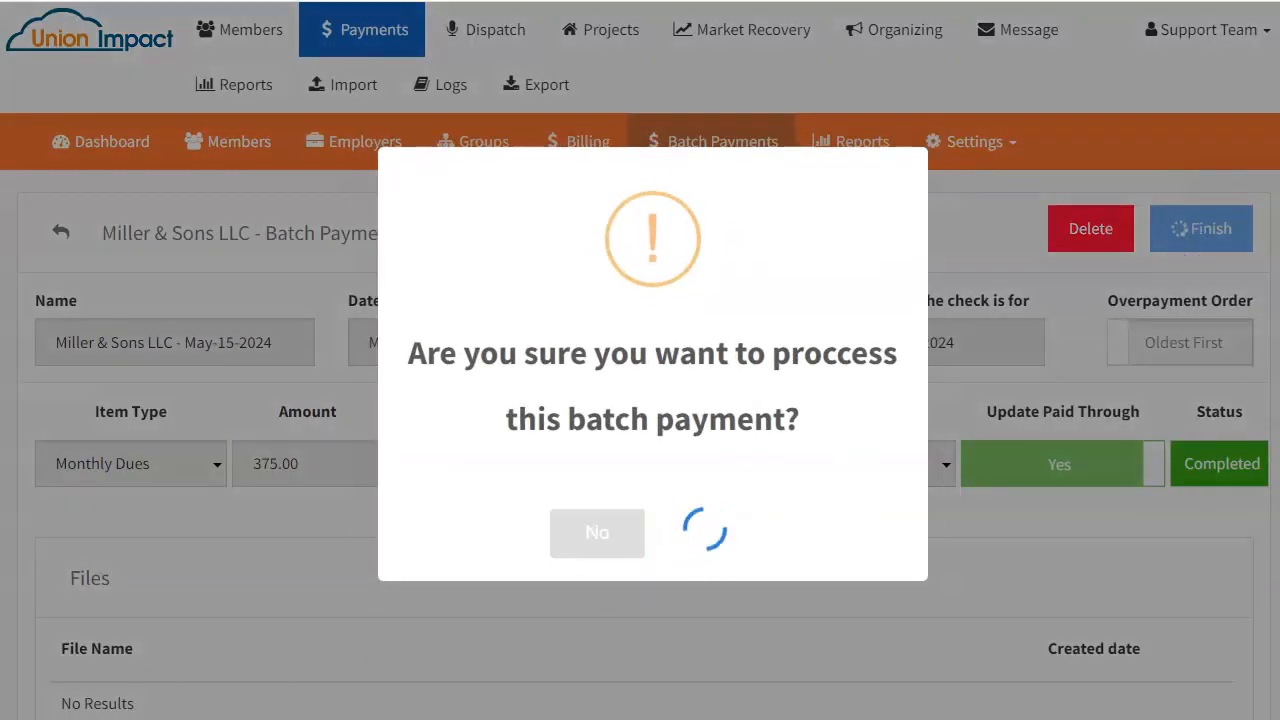
# - Open the processed dues payment's details and review each member's paid-through date and amount
pyautogui.scroll(-3, 632, 540)
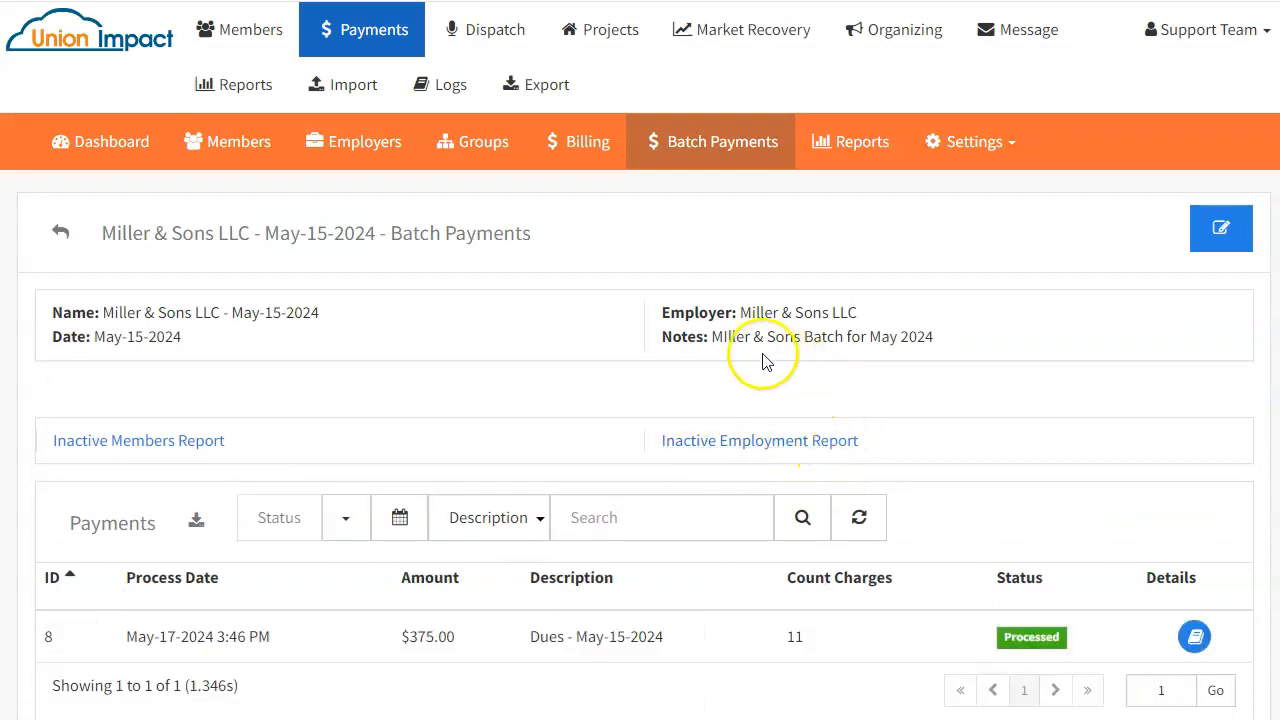
pyautogui.scroll(-1, 688, 402)
pyautogui.scroll(-2, 688, 402)
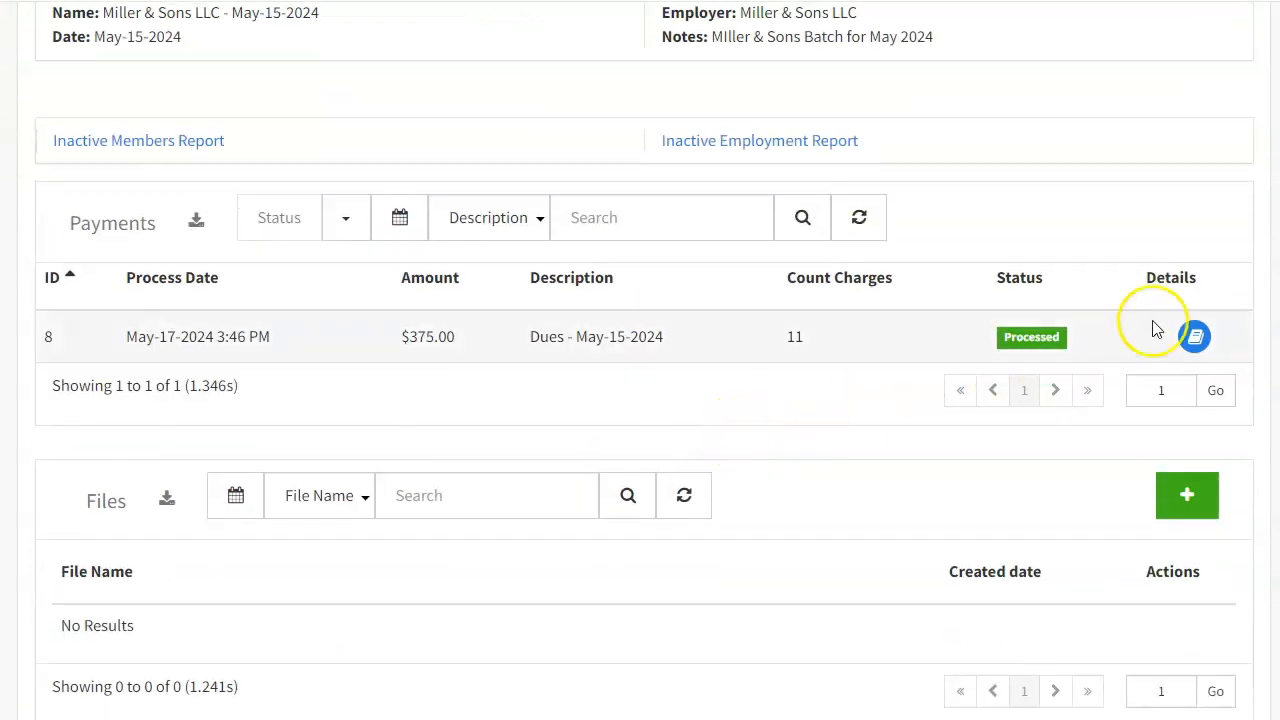
pyautogui.click(1201, 341)
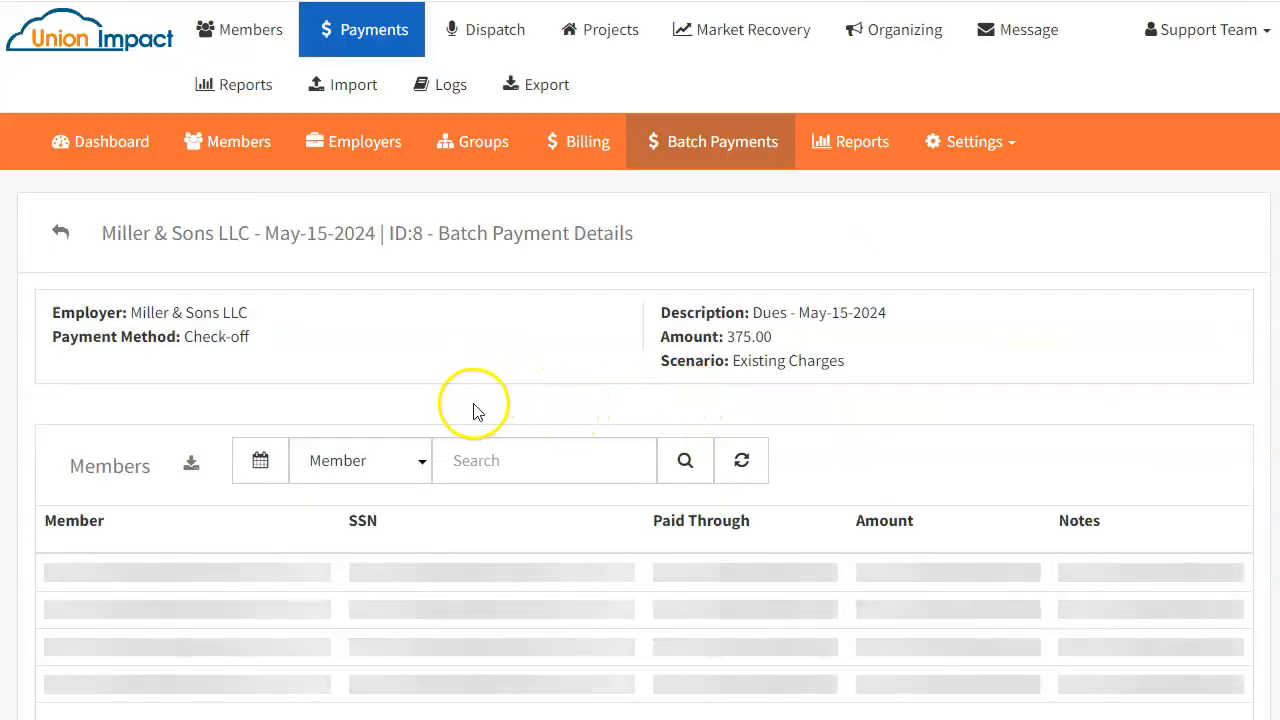
pyautogui.scroll(-3, 477, 410)
pyautogui.scroll(-2, 477, 410)
pyautogui.scroll(5, 477, 410)
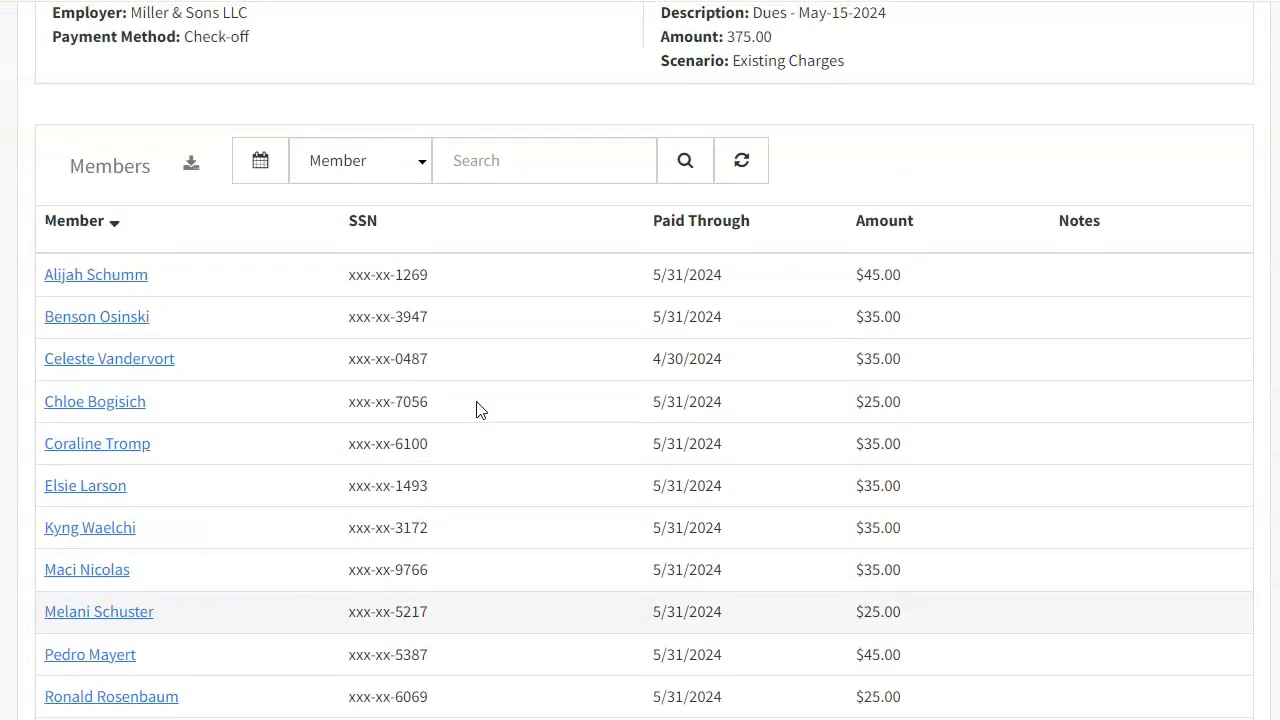